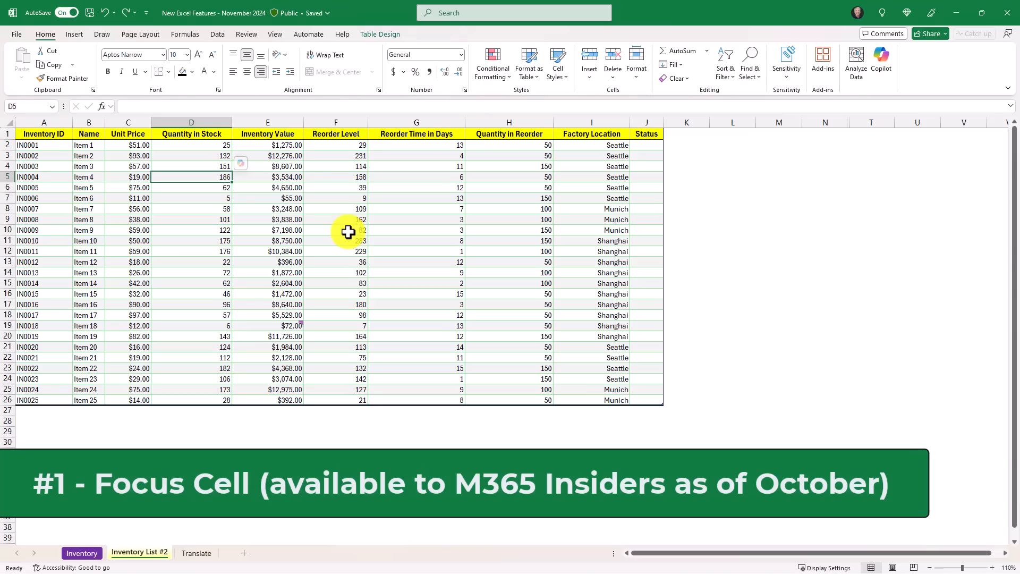
- Turn on Focus Cell and try the row and column highlight on cells F11, H8, E16 and D8
click(274, 34)
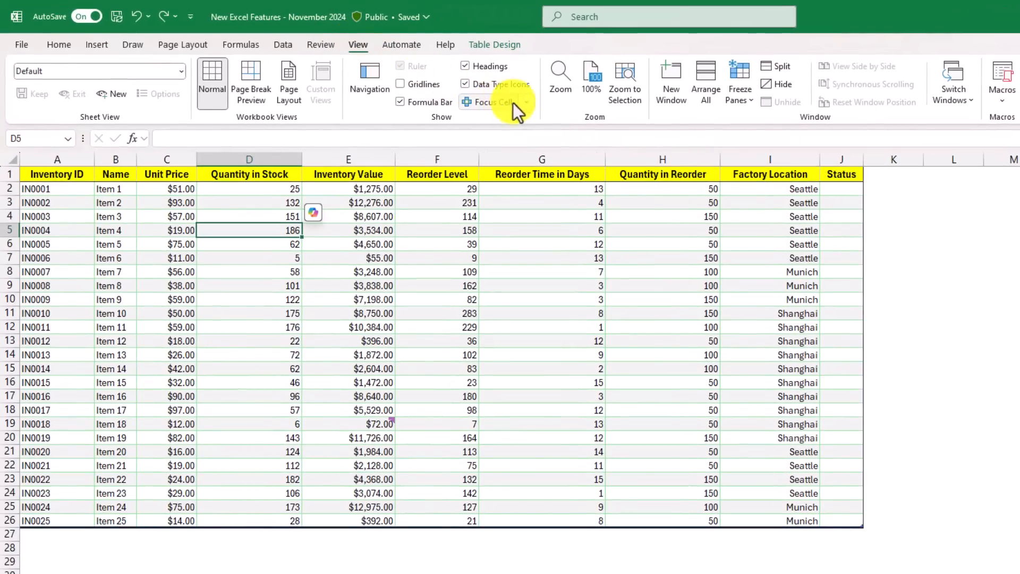
click(483, 103)
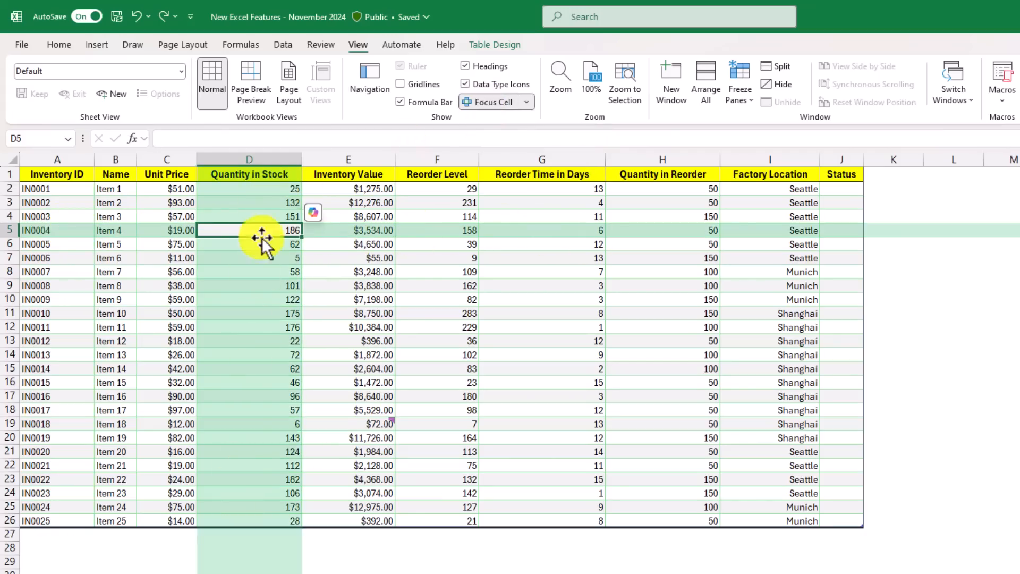
click(428, 313)
click(668, 270)
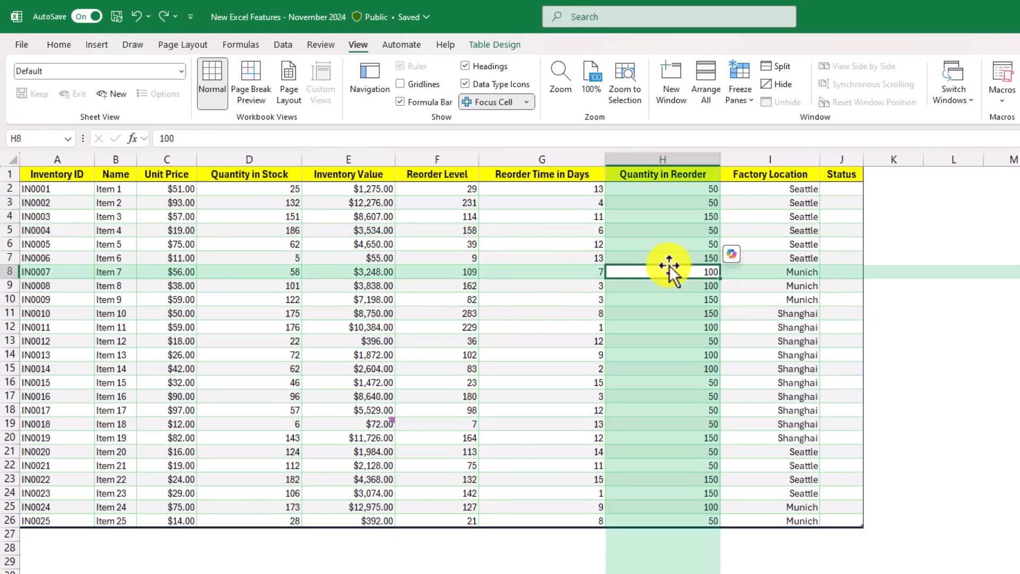
click(318, 382)
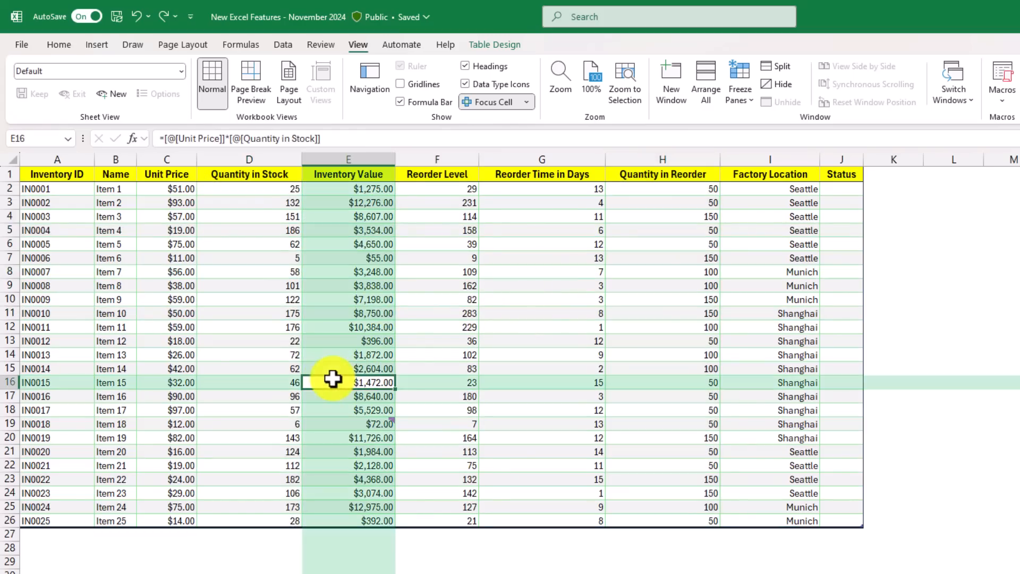
click(245, 270)
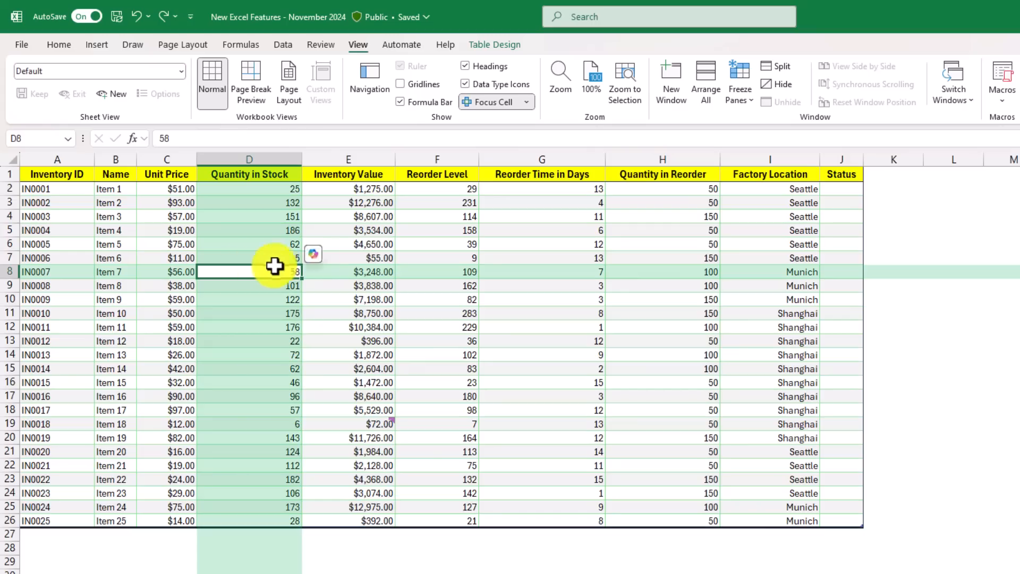
- Change the Focus Cell highlight color to the standard purple
click(526, 103)
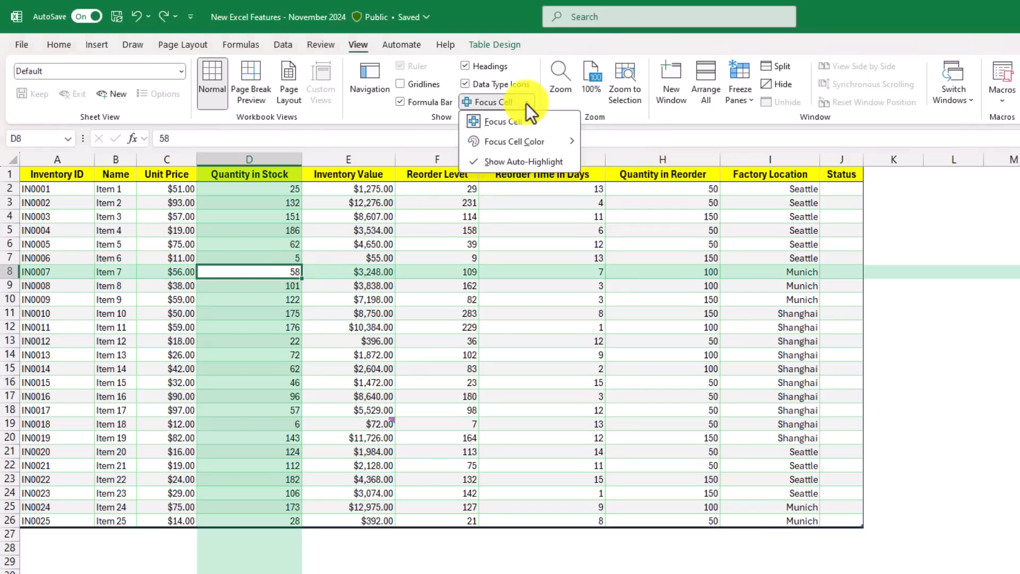
mouse_move(524, 136)
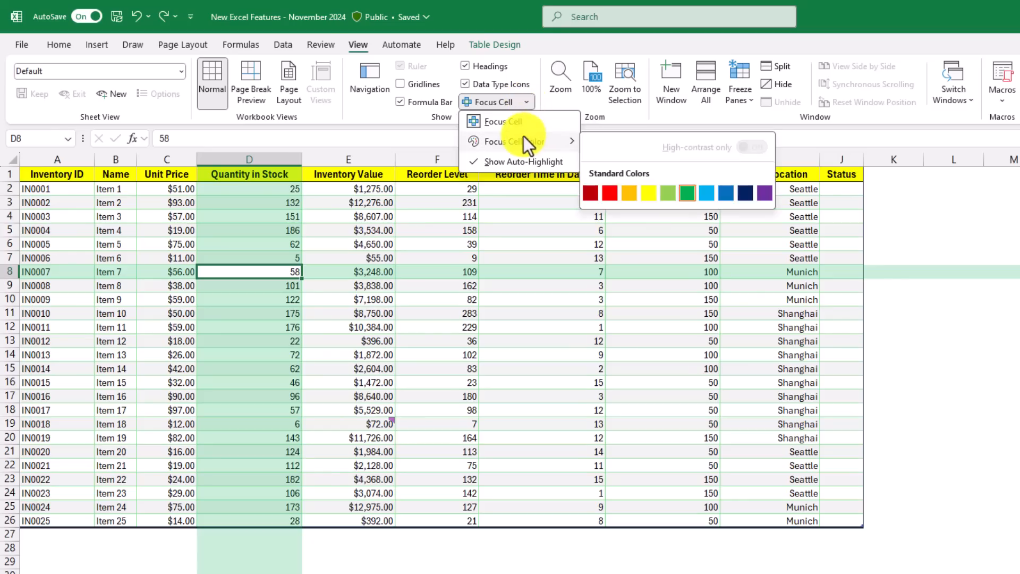
click(764, 194)
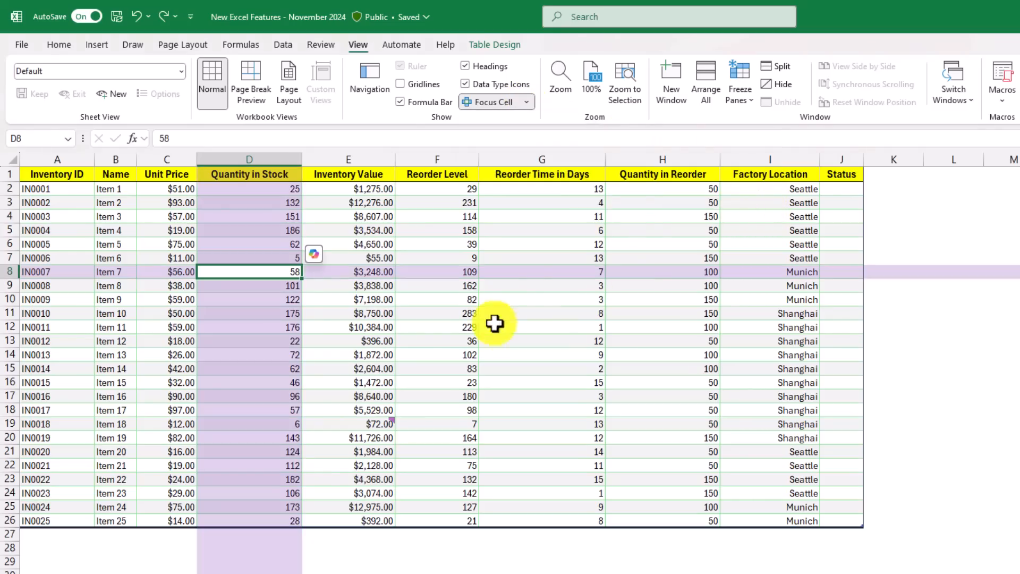
- Try the purple highlight on cells G9 and E18, return to G9, and turn Focus Cell off
click(533, 286)
click(319, 410)
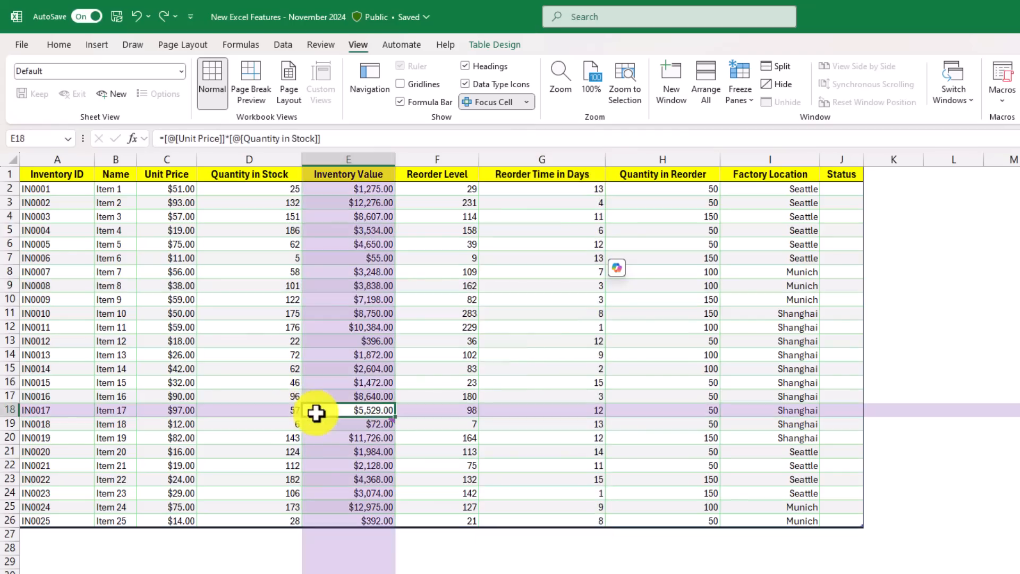
click(571, 282)
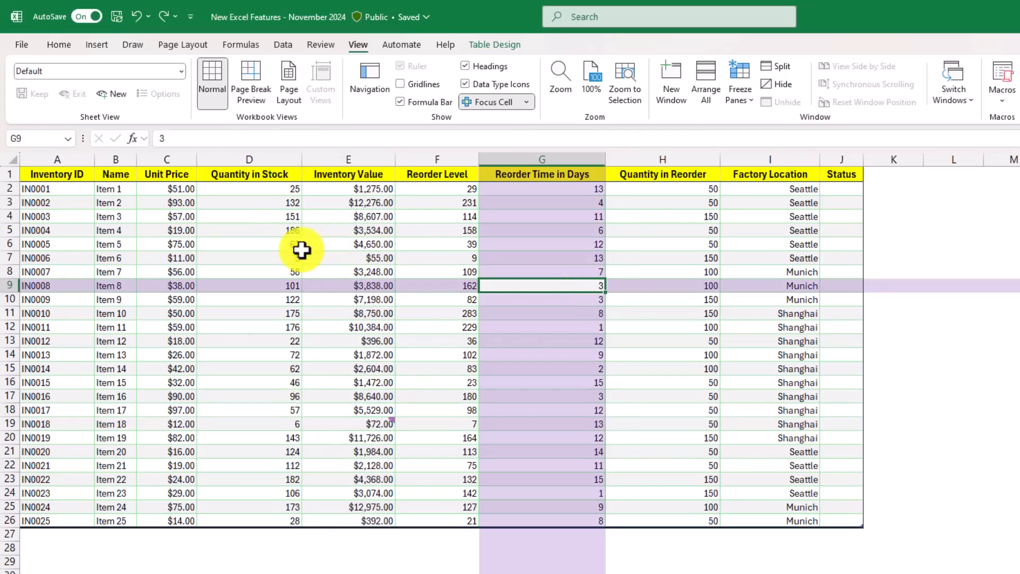
click(483, 101)
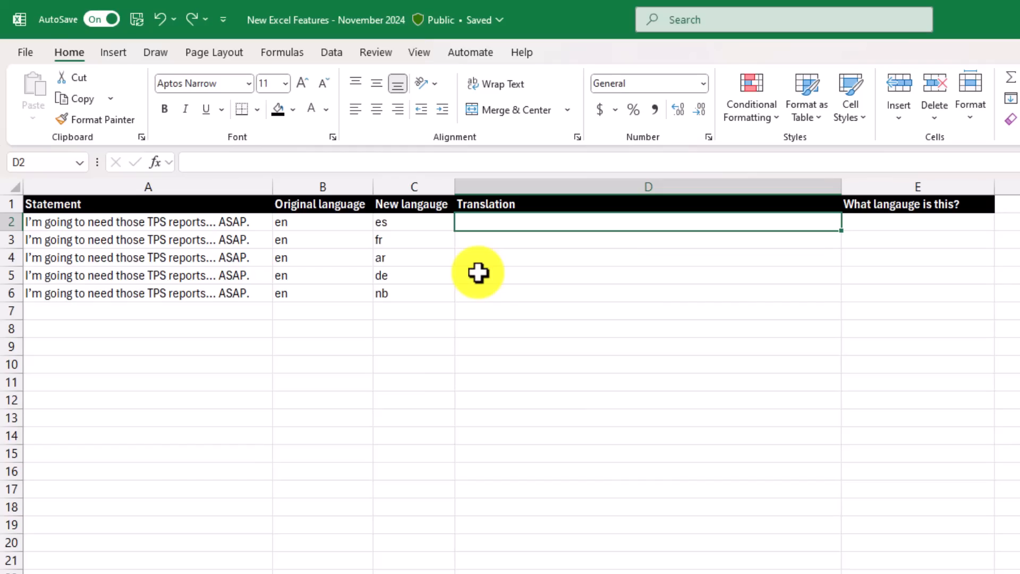
- Enter =TRANSLATE(A2,B2,C2) in cell D2 of the Translate sheet, using the statement, original language and new language cells
text(=TR)
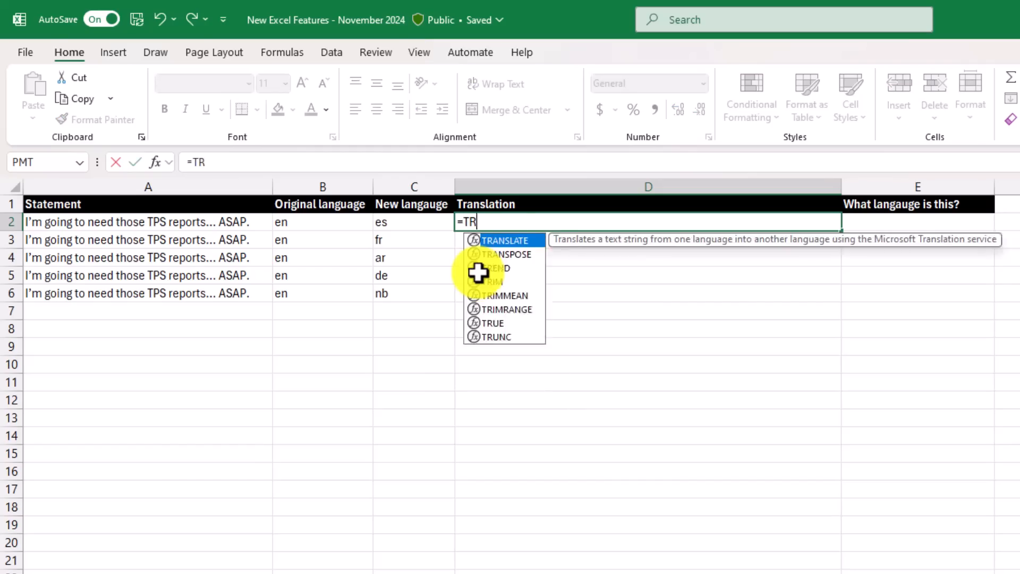
text(ANSLATE()
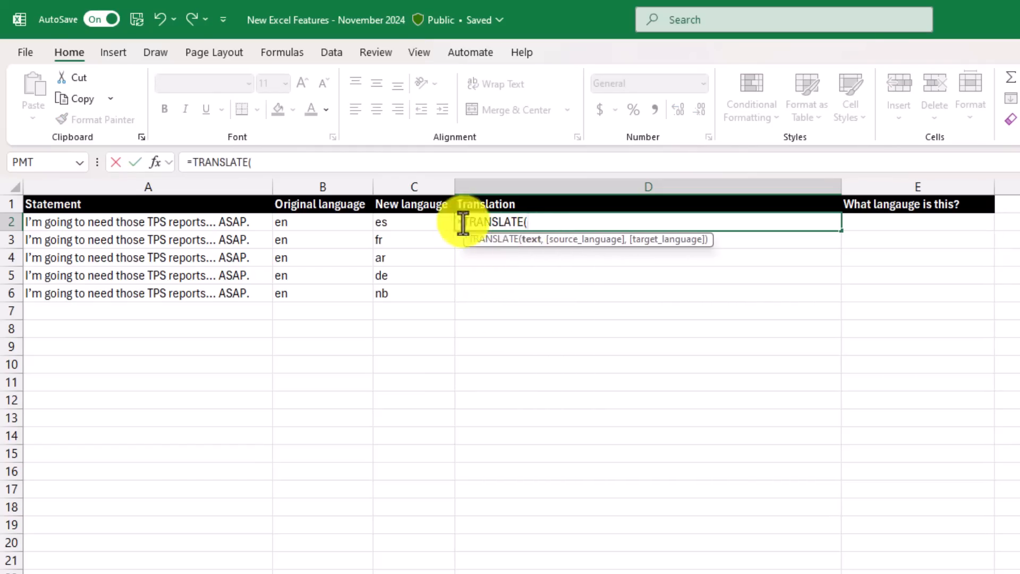
click(126, 222)
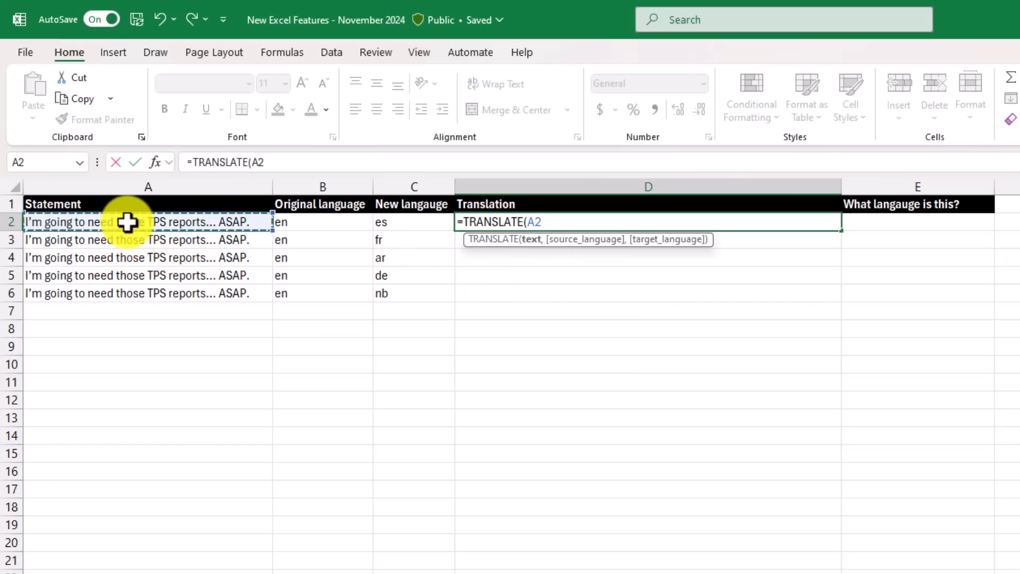
text(,)
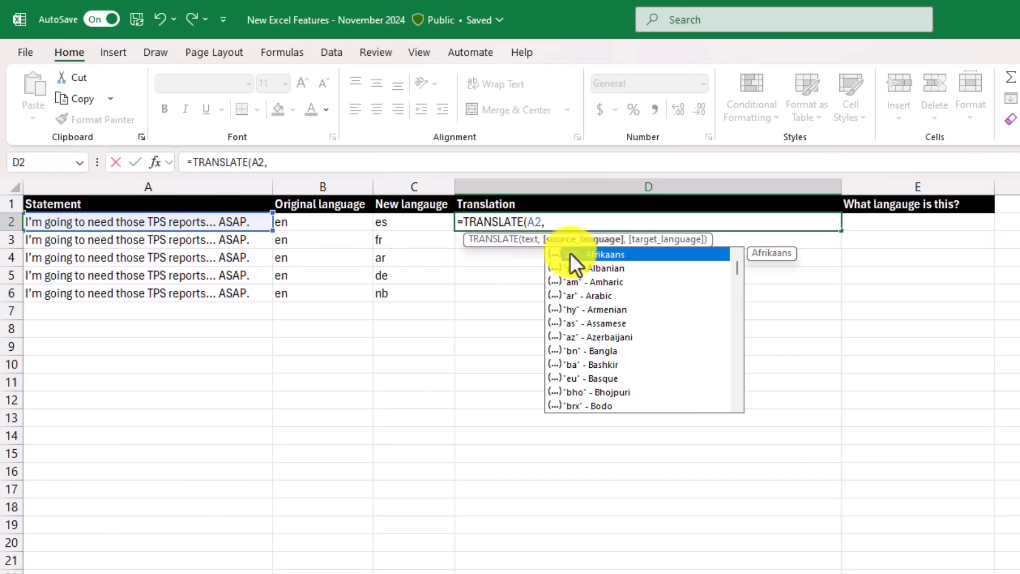
mouse_move(735, 266)
mouse_down()
mouse_move(741, 355)
mouse_move(742, 256)
mouse_up()
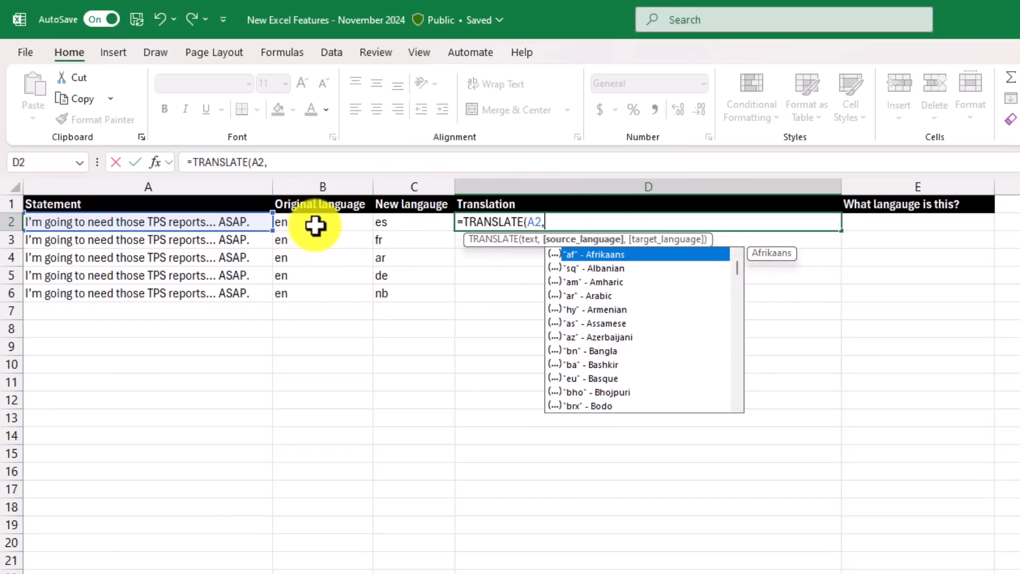
click(315, 225)
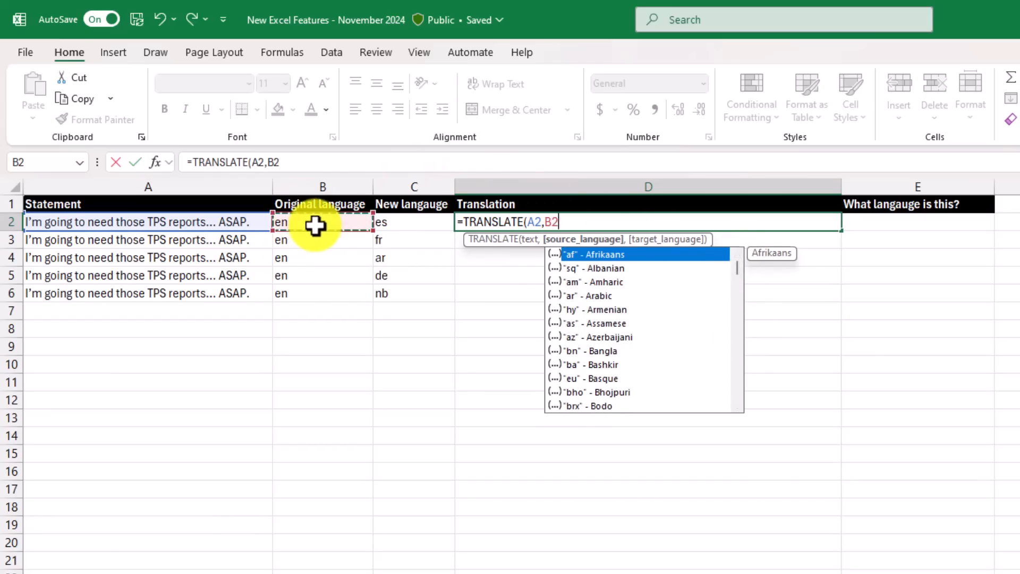
text(,)
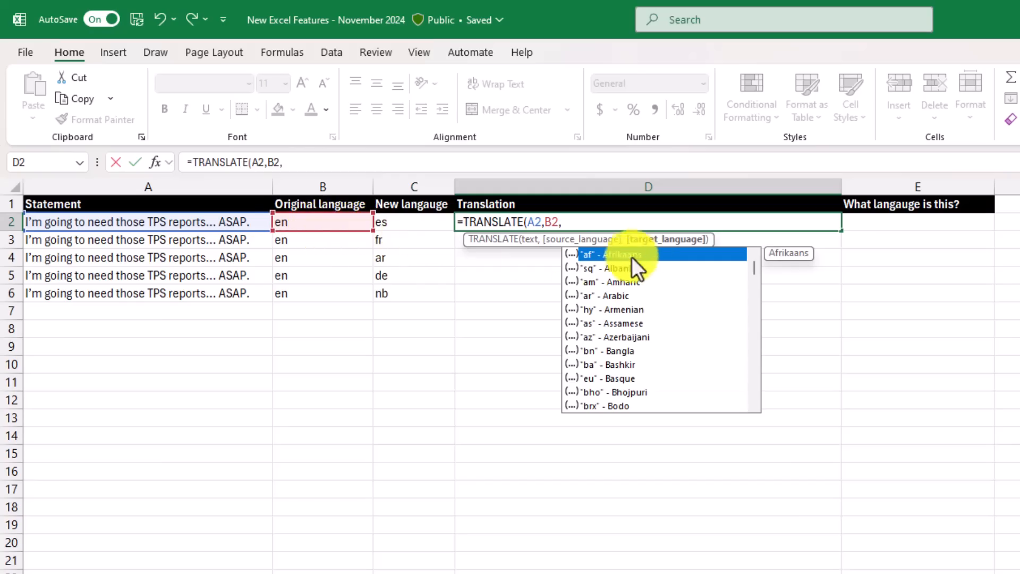
click(401, 223)
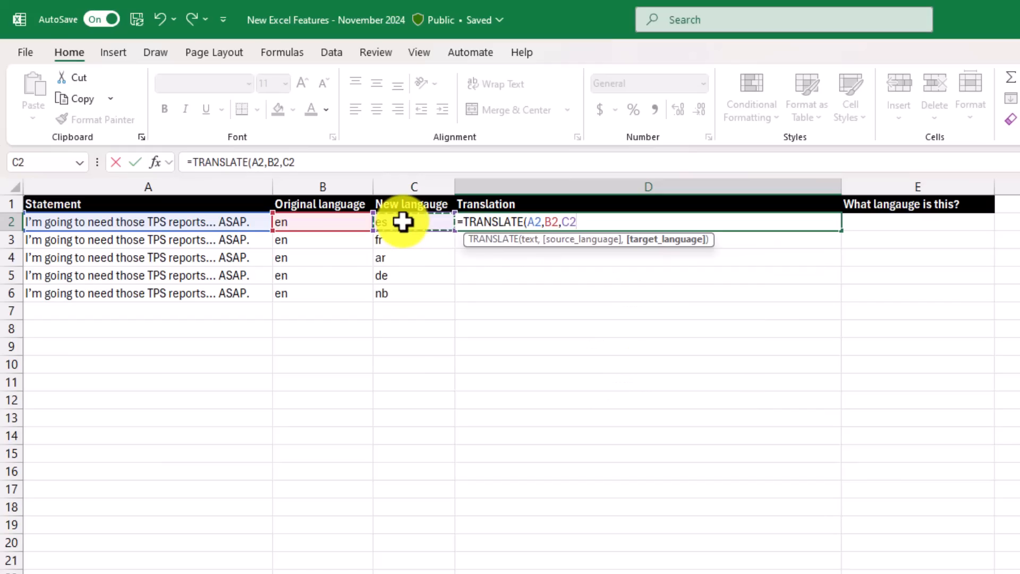
text())
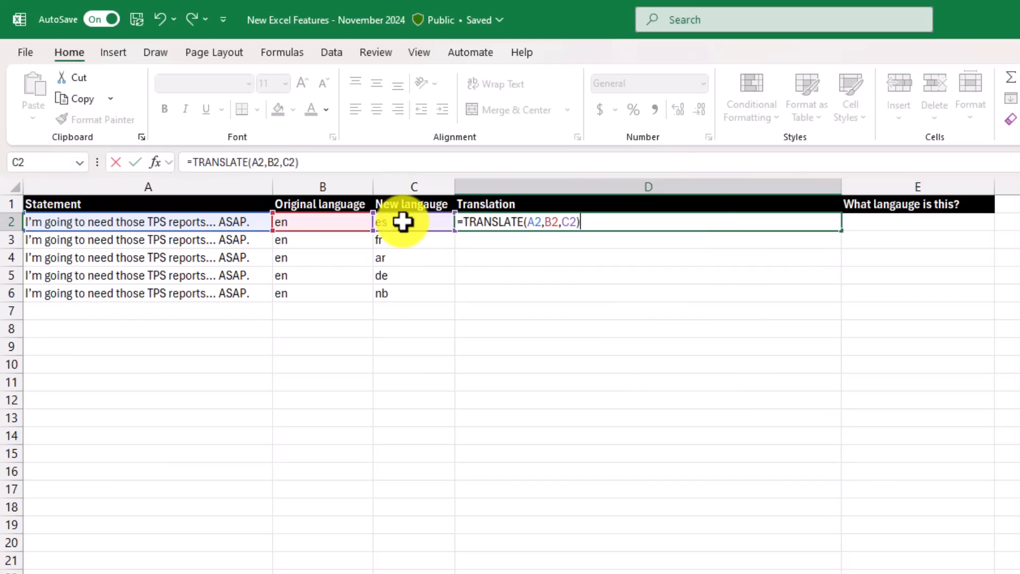
key(Return)
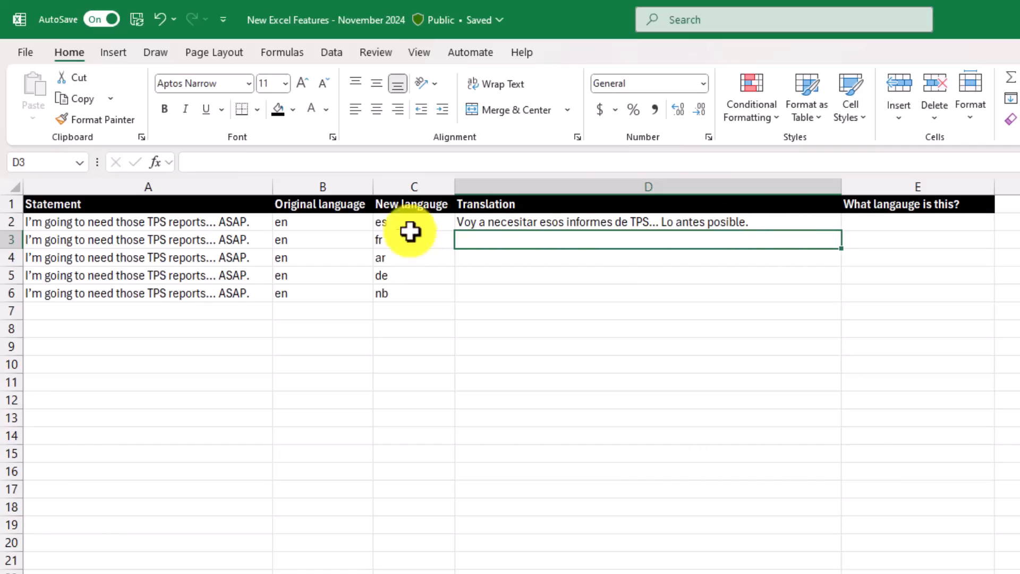
- Fill the TRANSLATE formula from D2 down to D6 and inspect the results in D3 through D6
click(817, 224)
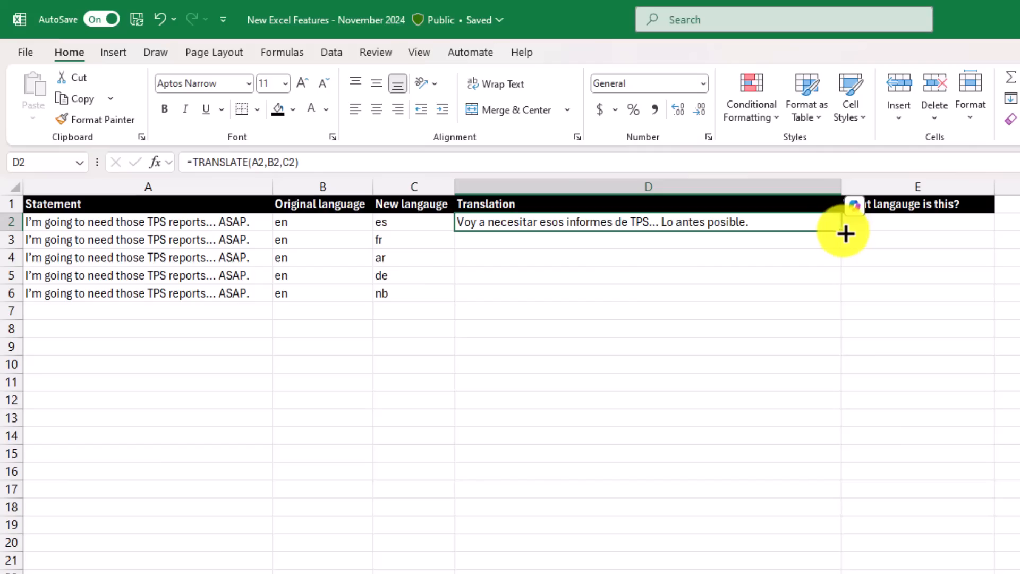
double_click(842, 233)
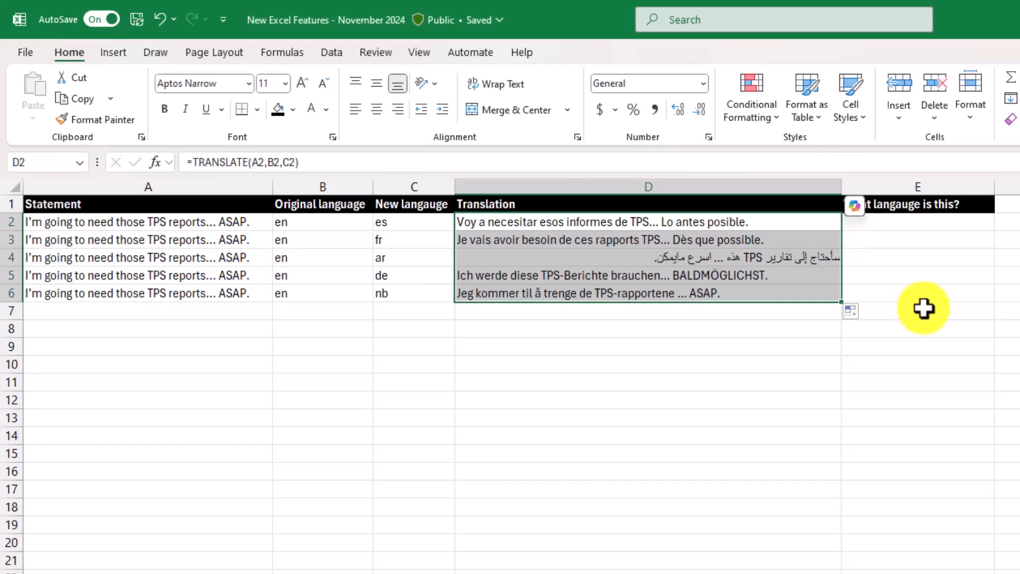
click(567, 237)
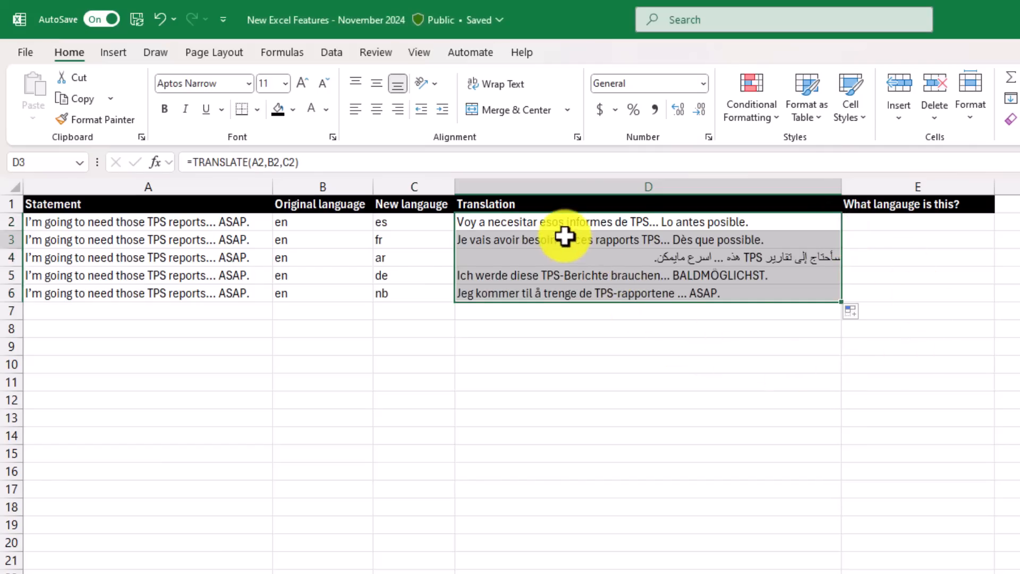
click(619, 259)
click(631, 275)
click(607, 293)
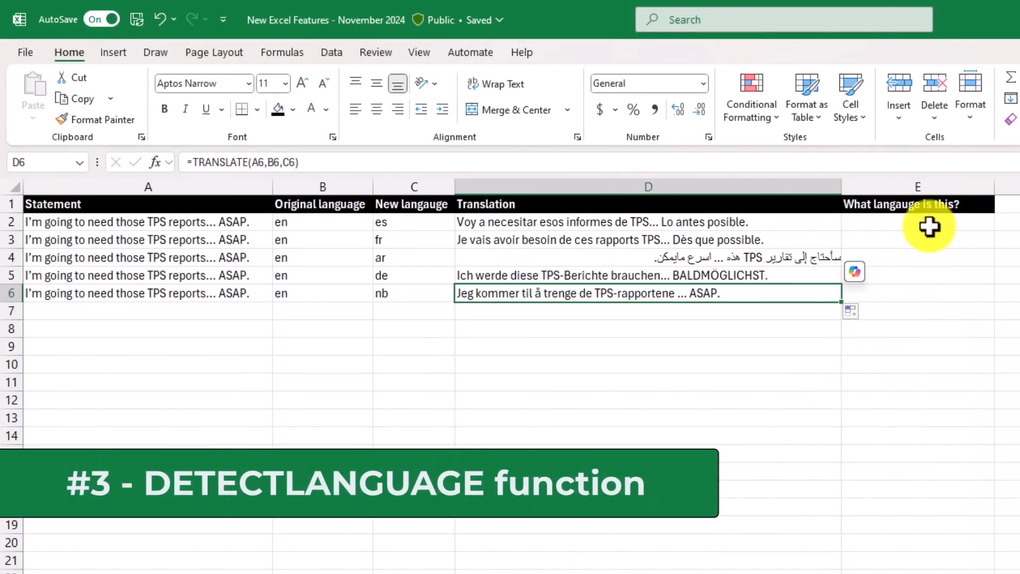
- Enter =DETECTLANGUAGE(D2) in cell E2 and fill the formula down alongside the translations
click(875, 218)
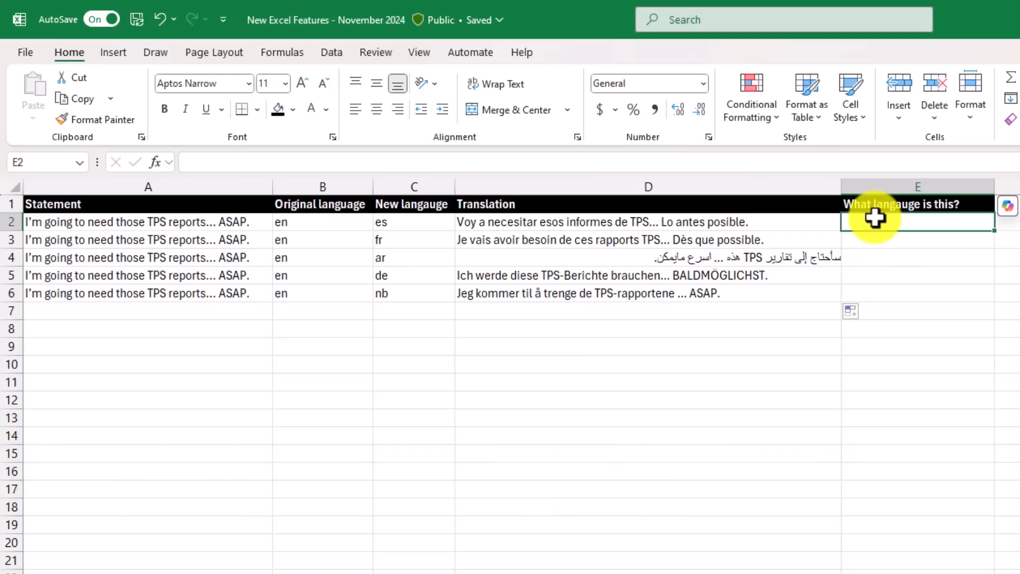
text(=DETE)
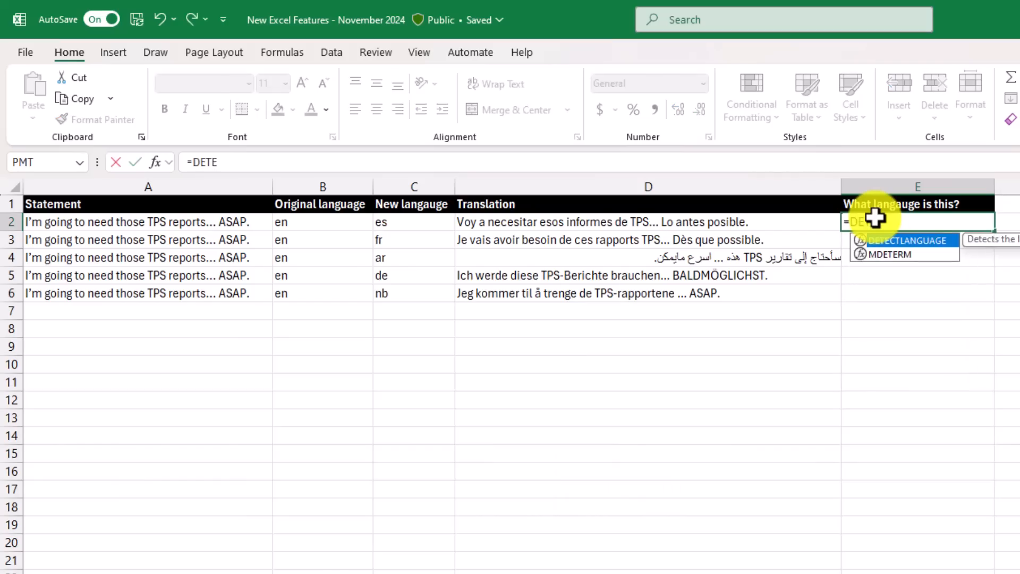
key(Tab)
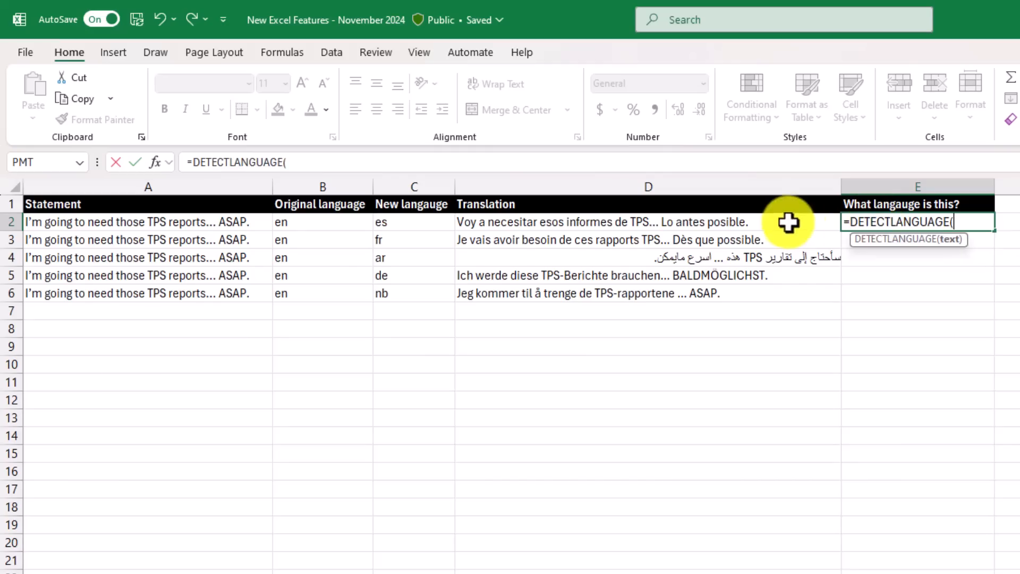
click(631, 224)
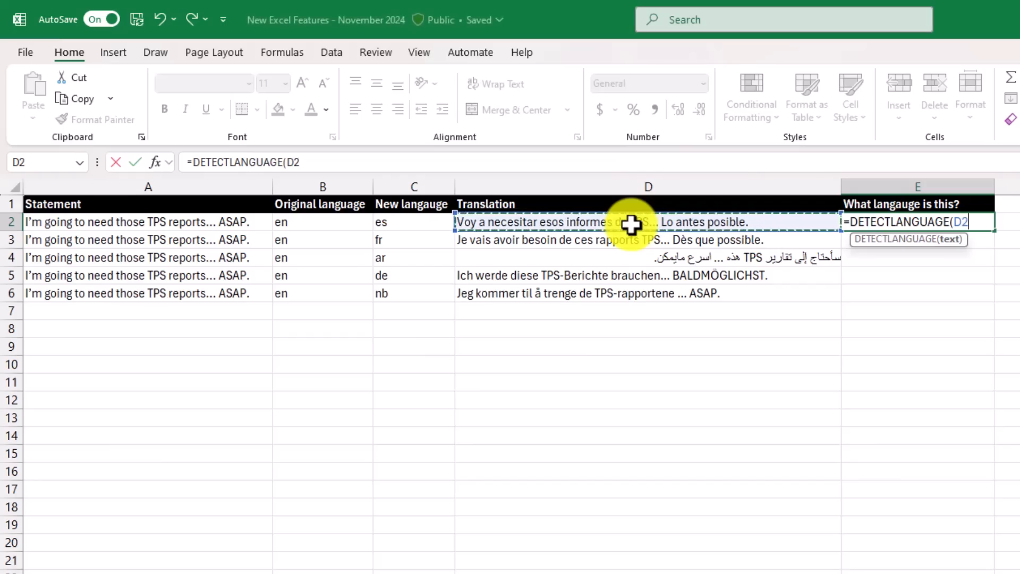
text())
key(ctrl+Return)
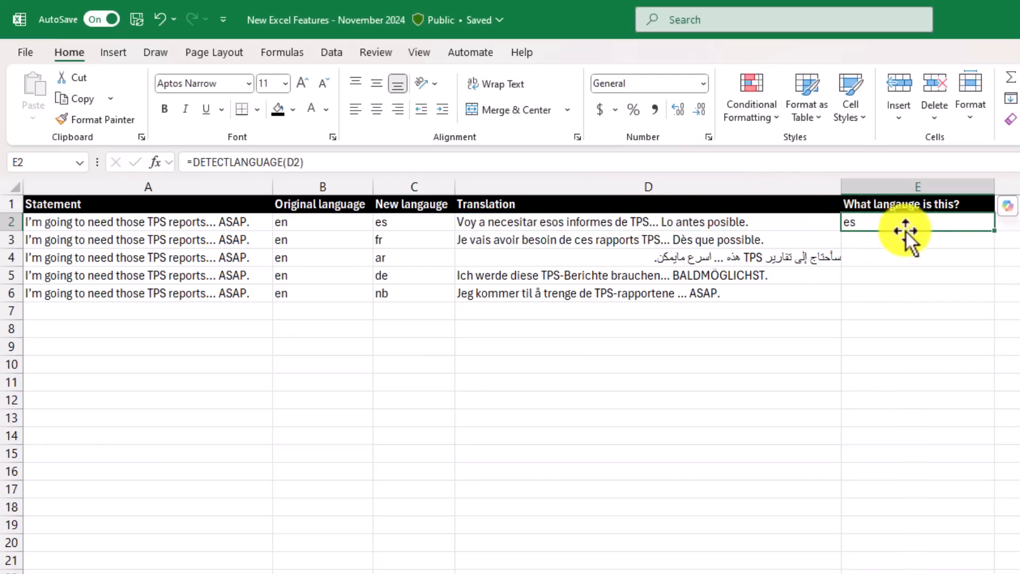
double_click(993, 234)
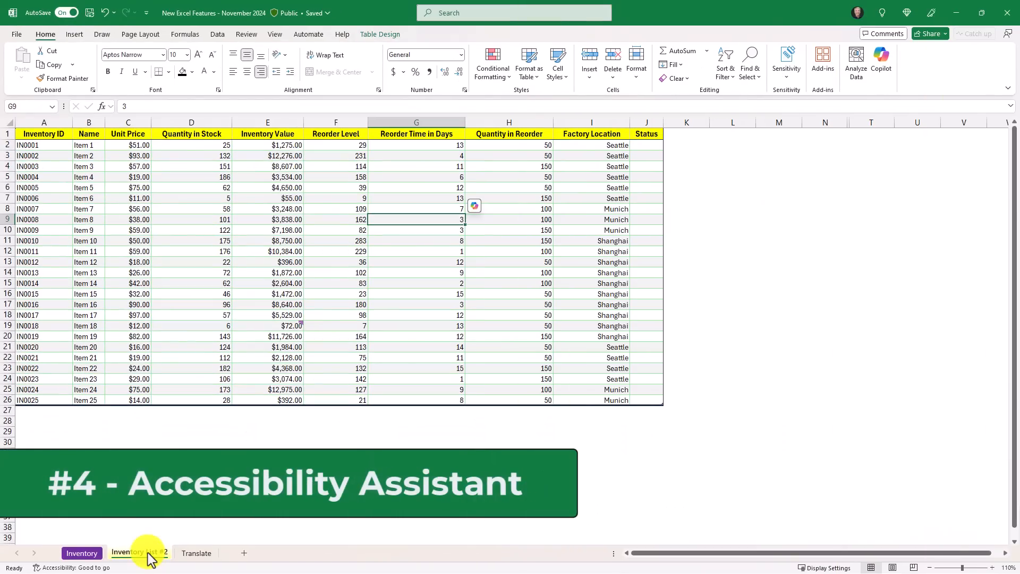
- Run the accessibility check on the Inventory List #2 sheet to open the Accessibility Assistant
click(245, 33)
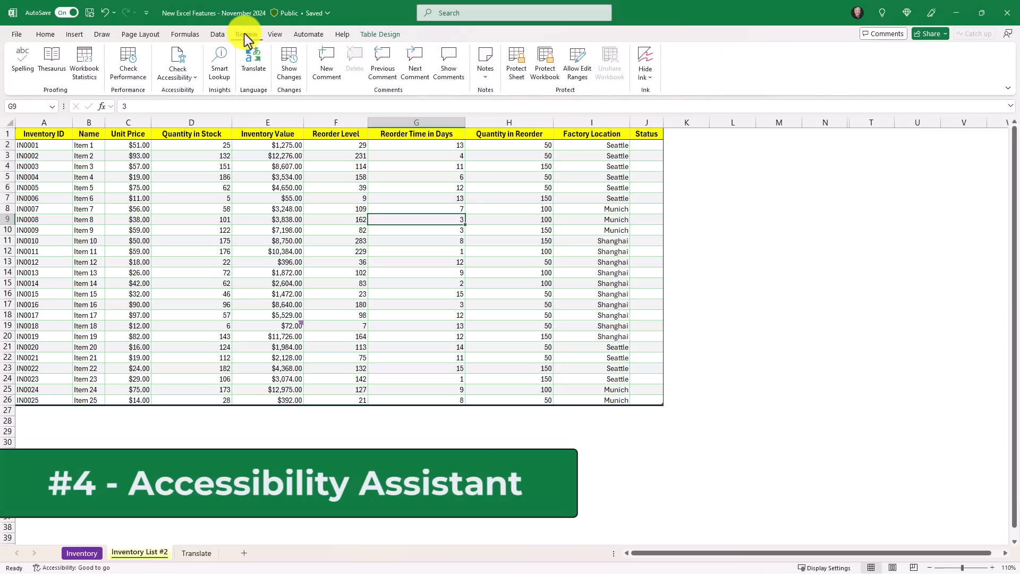
click(179, 57)
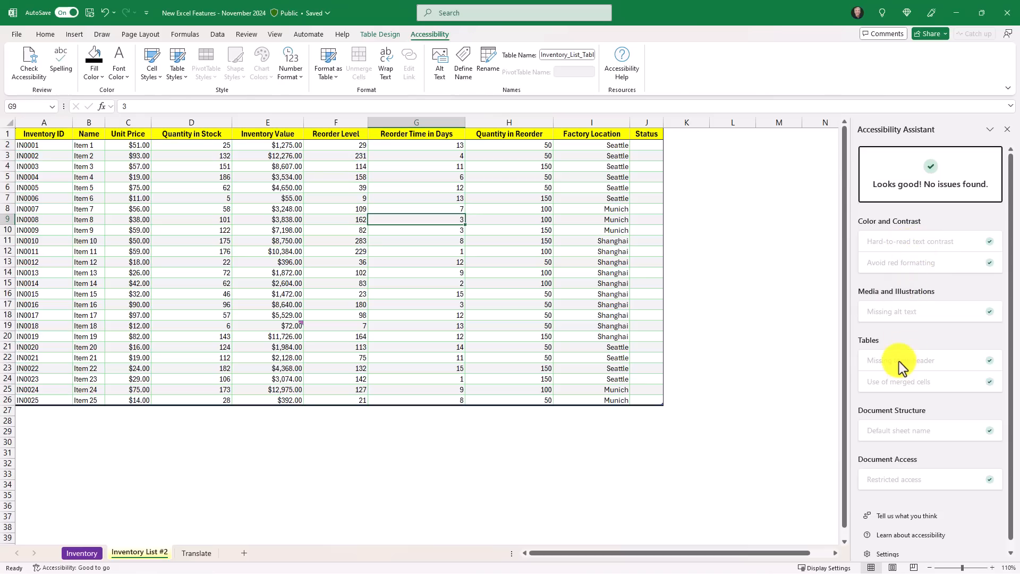
- Change the font color of cells A3 to I26 on the Inventory List #2 sheet to the standard red
drag(43, 155, 611, 400)
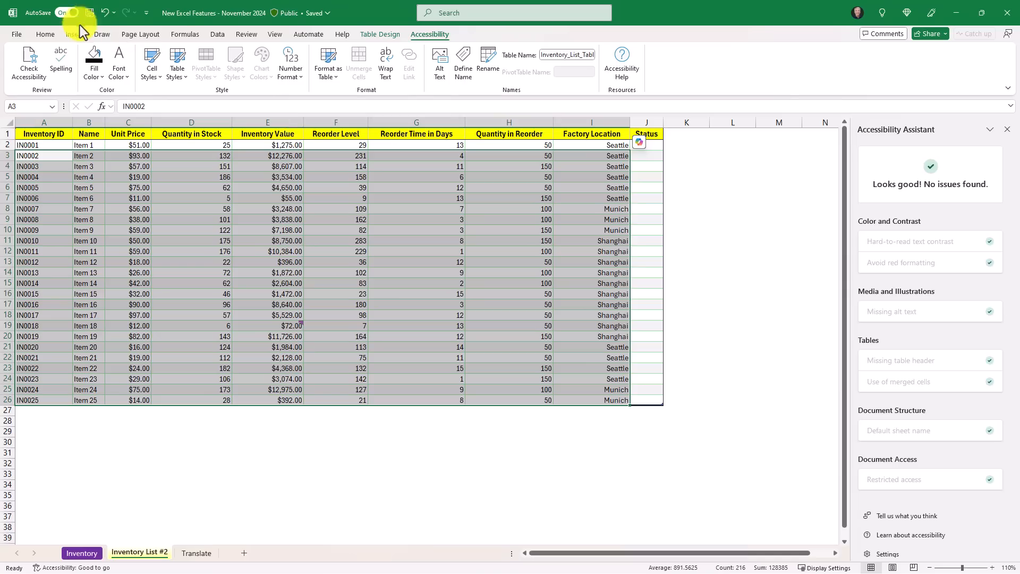
click(48, 34)
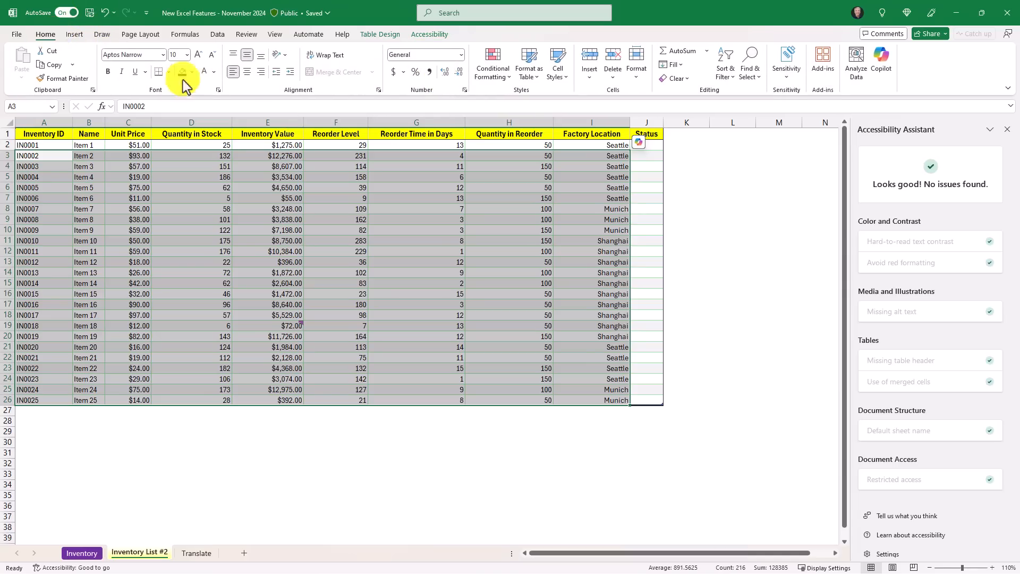
click(215, 74)
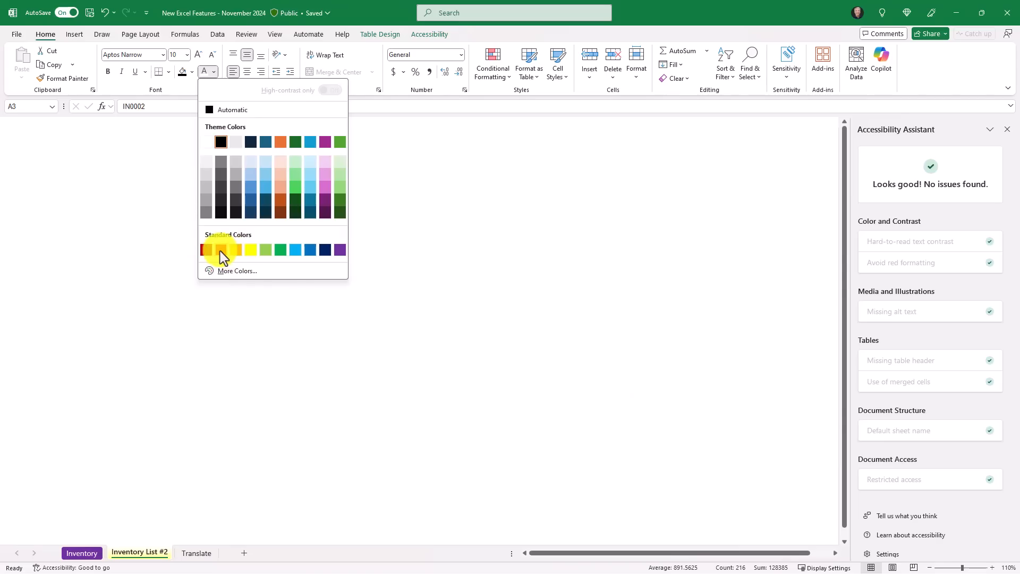
click(221, 250)
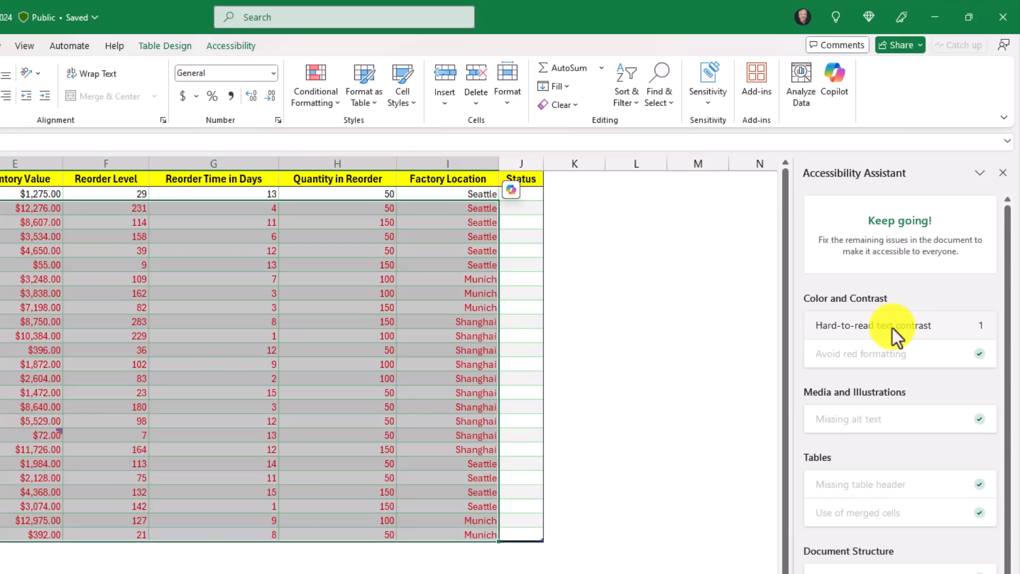
- Resolve the hard-to-read text contrast issue in the Accessibility Assistant by recoloring the flagged text with the black theme color
click(953, 326)
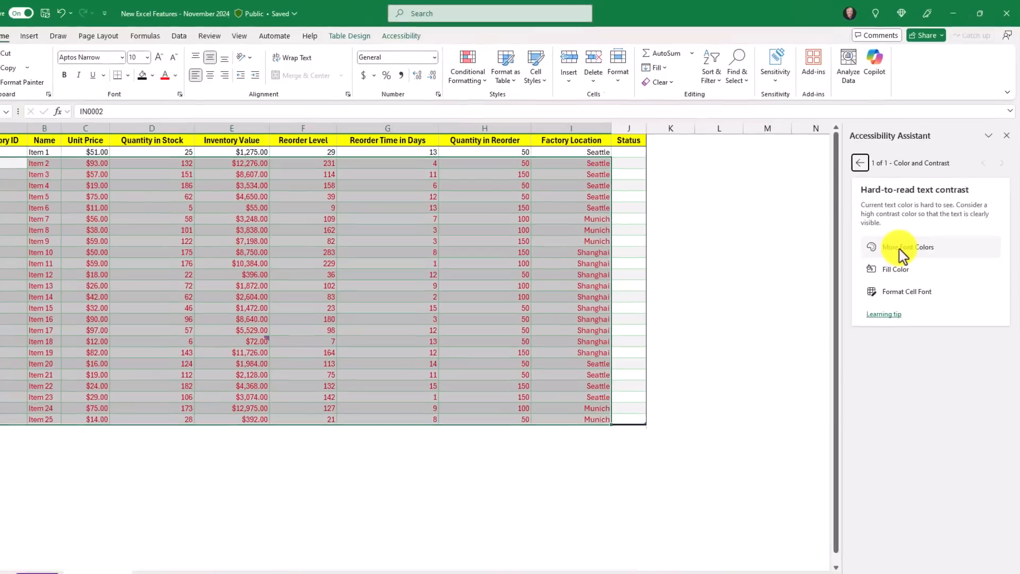
click(900, 248)
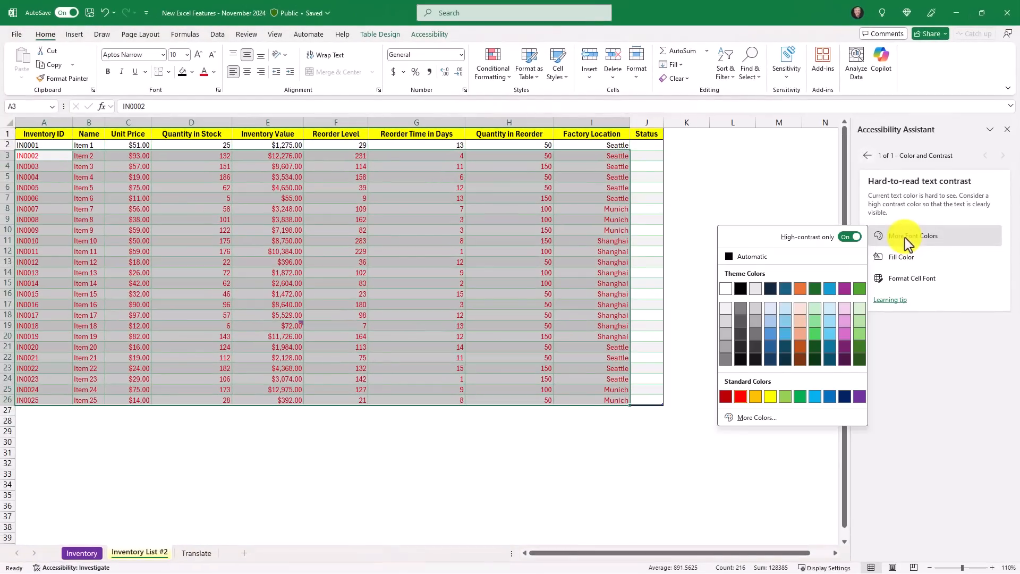
click(739, 289)
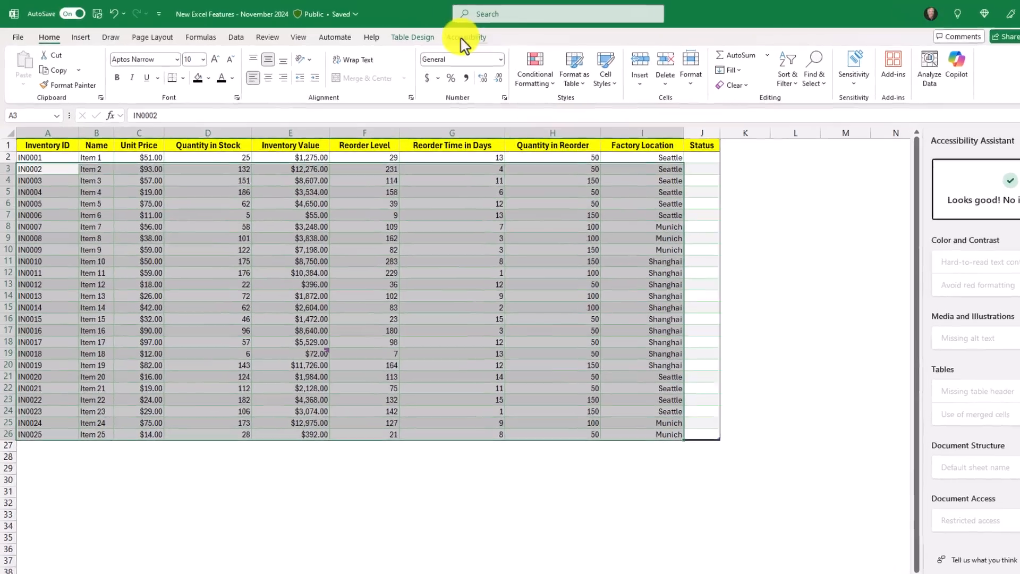
click(446, 33)
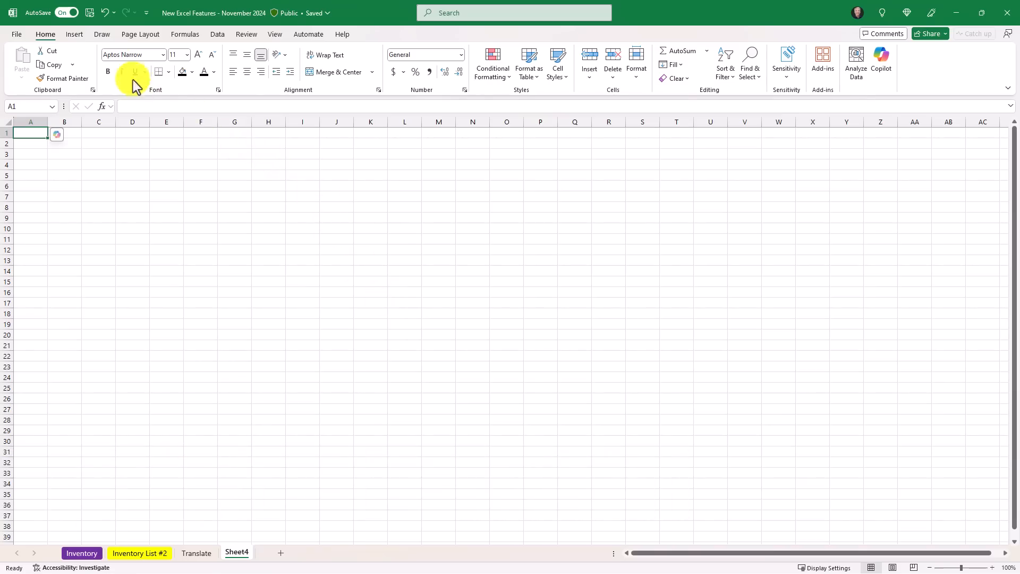
- Draw a triangle, a square, a circle and one more closed shape on the blank Sheet4 with the black pen, snapping them to clean shapes
click(104, 35)
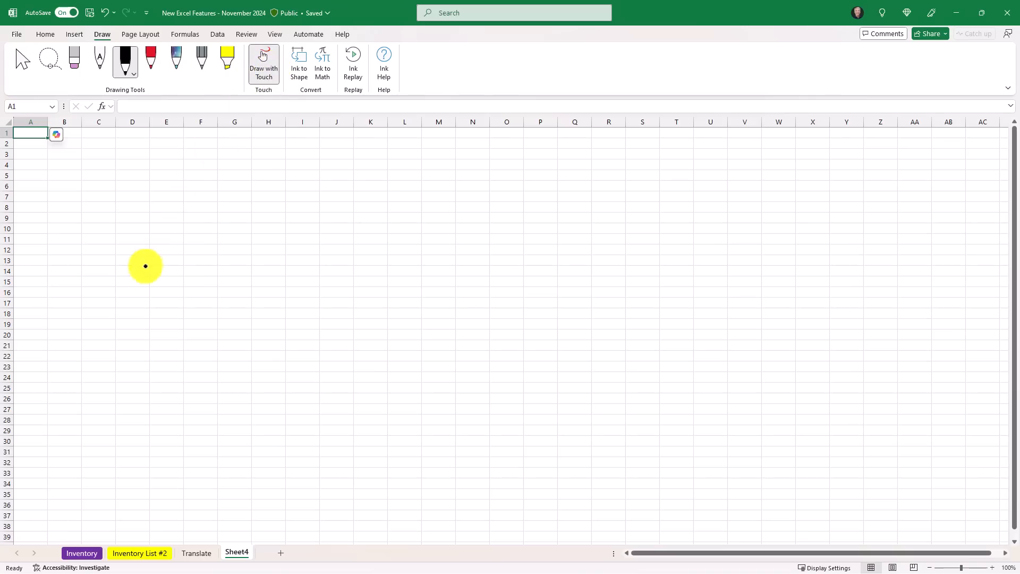
mouse_move(139, 275)
mouse_down()
mouse_move(212, 175)
mouse_move(276, 264)
mouse_move(145, 276)
mouse_up()
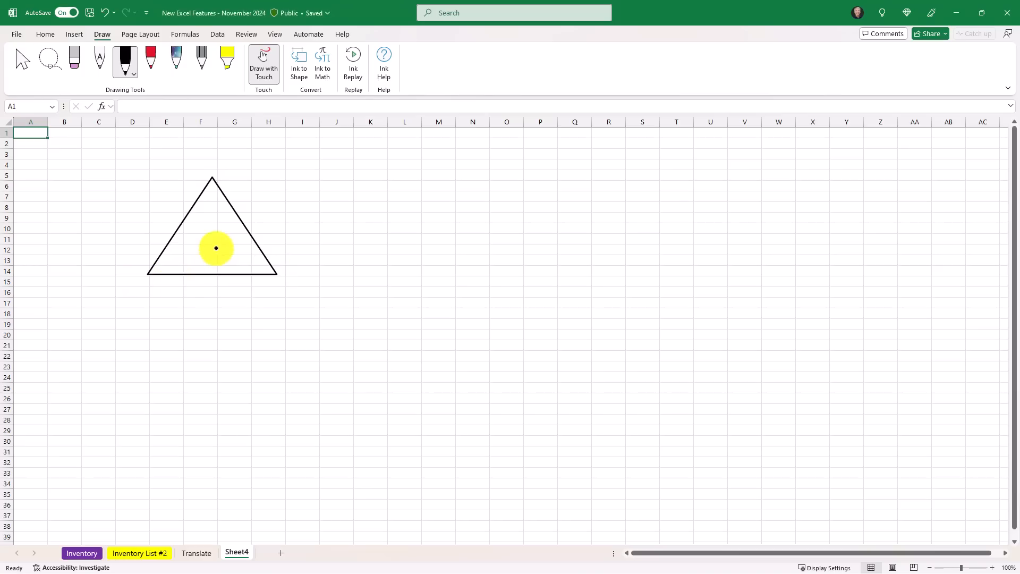
mouse_move(402, 202)
mouse_down()
mouse_move(397, 311)
mouse_move(496, 298)
mouse_move(526, 173)
mouse_move(410, 200)
mouse_up()
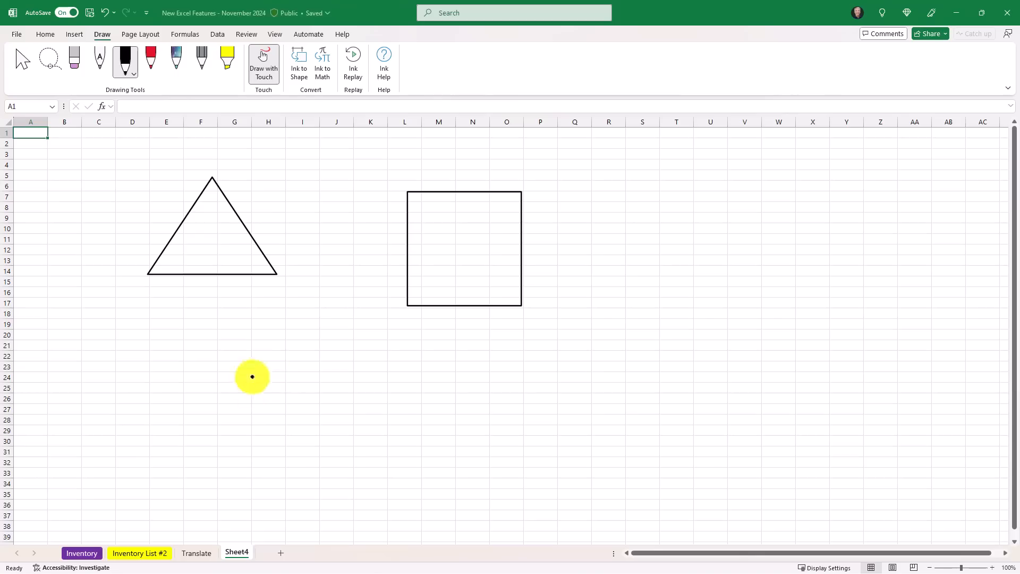
mouse_move(327, 344)
mouse_down()
mouse_move(305, 346)
mouse_move(358, 449)
mouse_move(347, 344)
mouse_move(327, 344)
mouse_up()
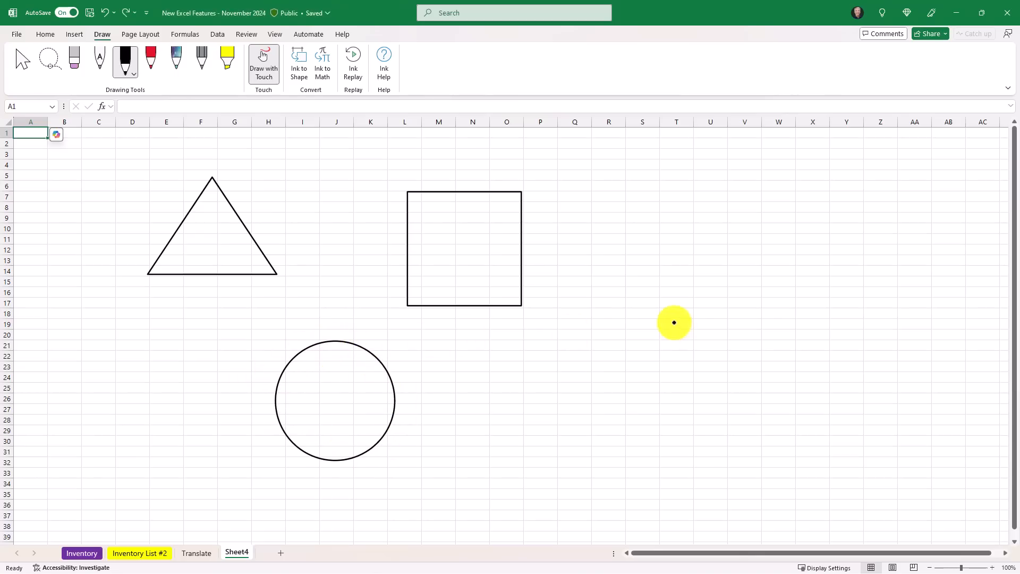
mouse_move(684, 390)
mouse_down()
mouse_move(655, 287)
mouse_move(688, 318)
mouse_move(713, 287)
mouse_move(735, 325)
mouse_move(689, 383)
mouse_up()
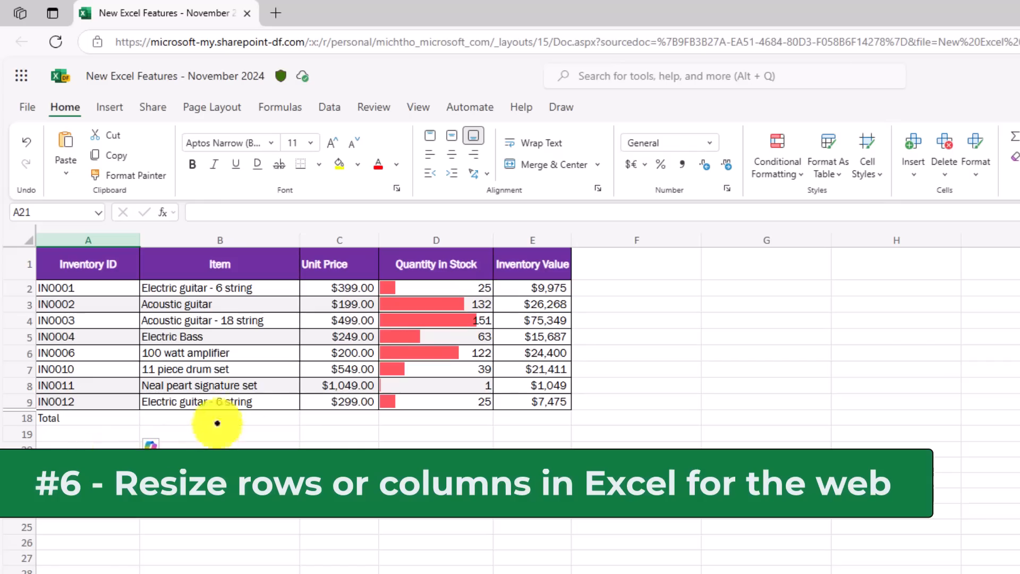
- Widen the Item column and increase the height of row 4 in the web version of the workbook
click(267, 233)
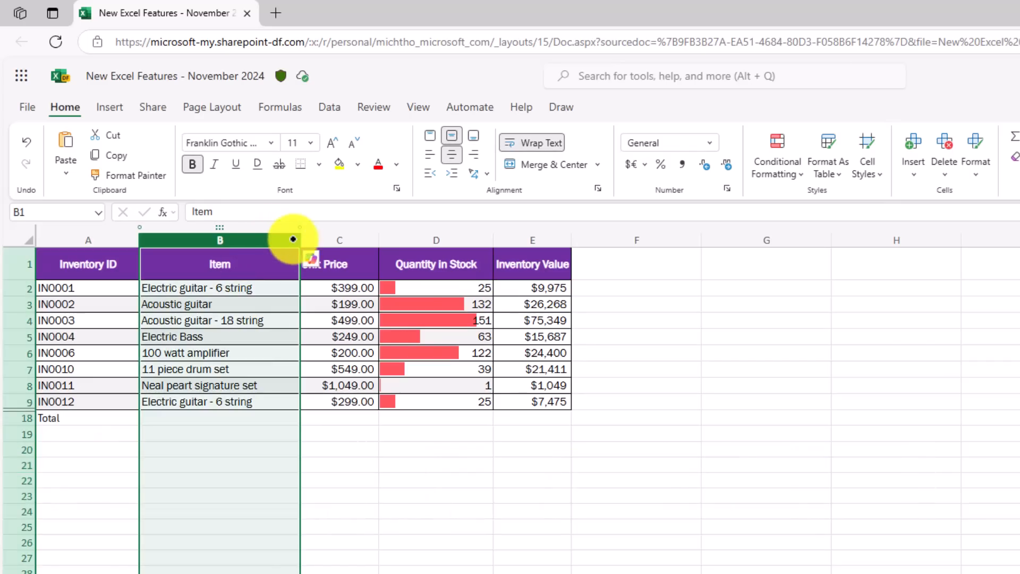
drag(301, 240, 355, 239)
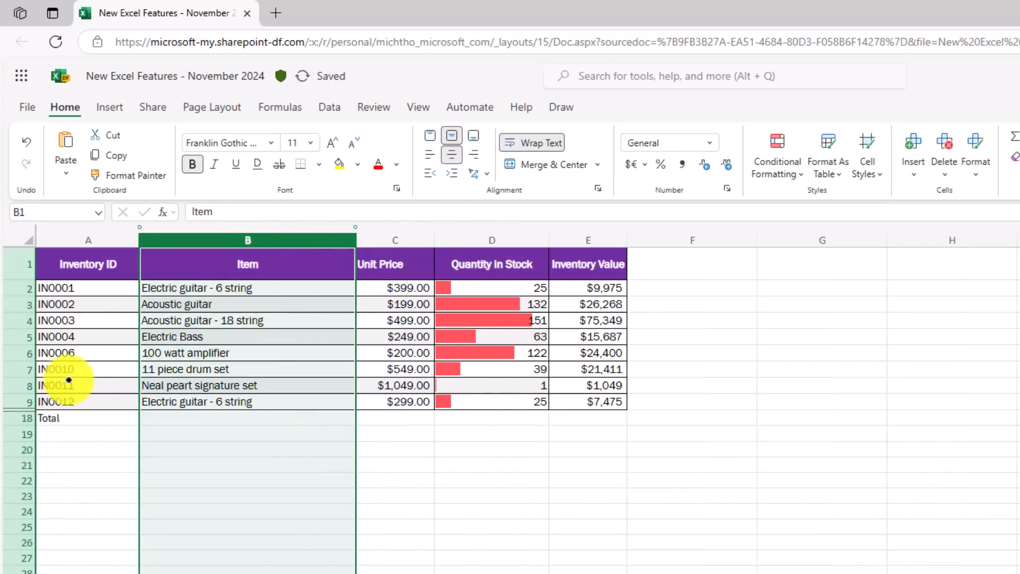
click(19, 321)
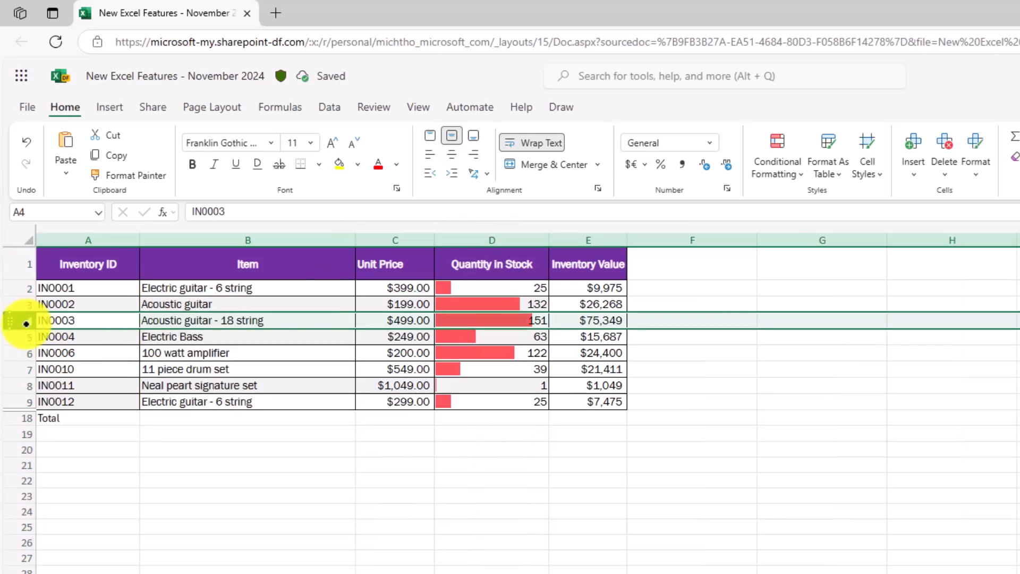
drag(26, 328, 29, 370)
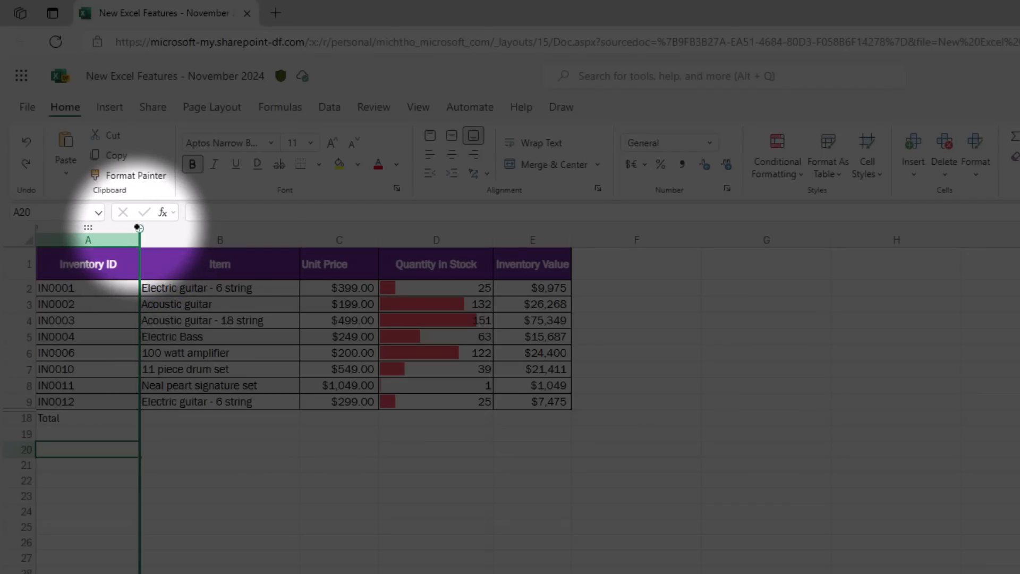
- Insert a new column between Inventory ID and Item, and insert a new row between rows 3 and 4
click(140, 227)
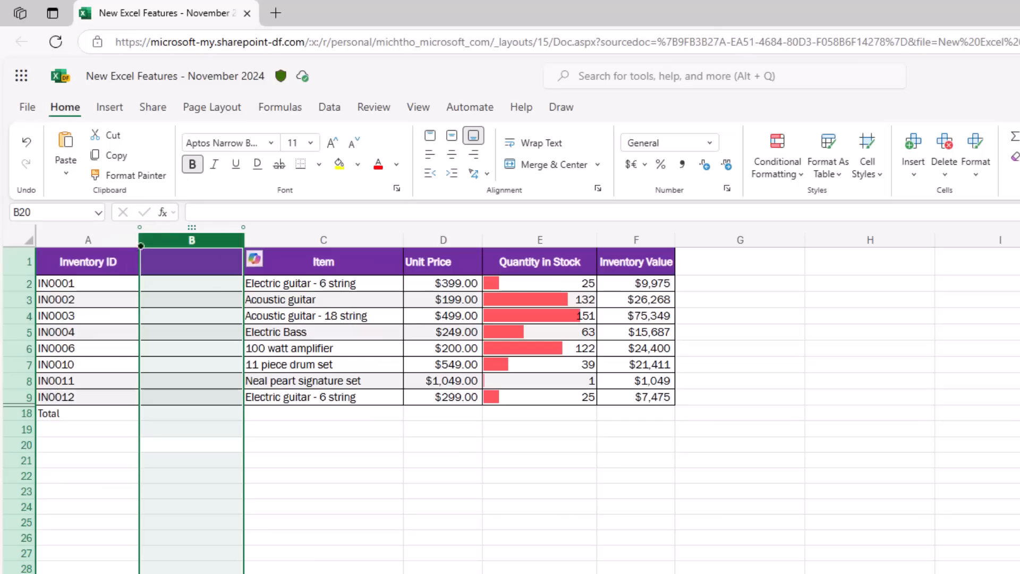
click(10, 308)
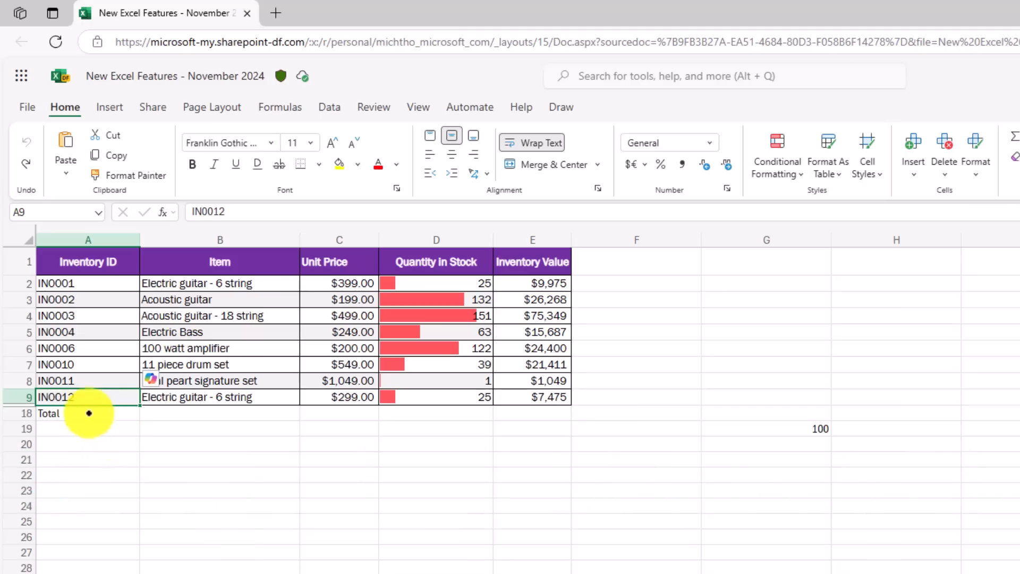
- Unhide the hidden rows between rows 9 and 18 of the inventory table
mouse_move(21, 397)
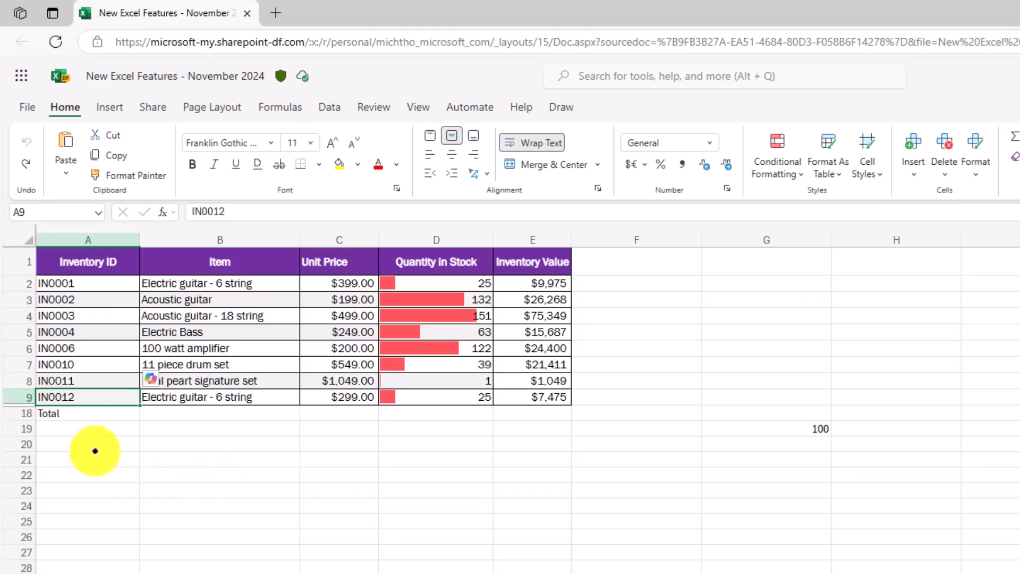
drag(23, 397, 21, 413)
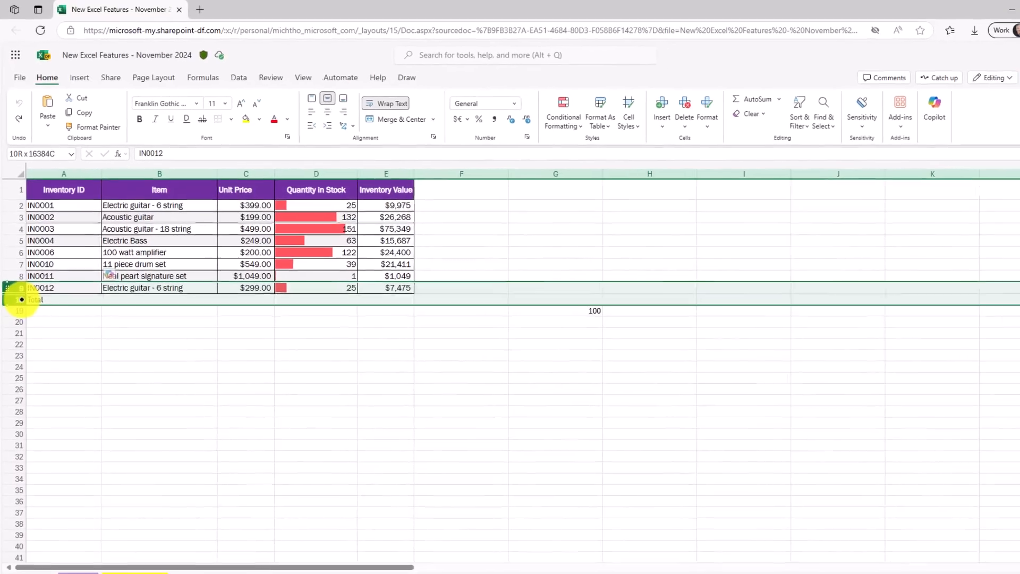
right_click(22, 298)
click(141, 352)
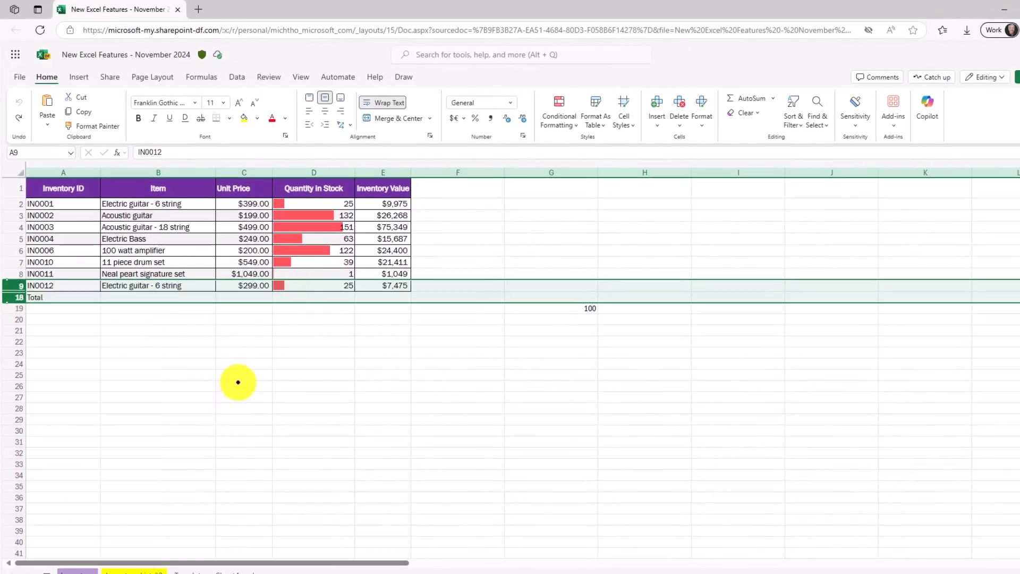
click(141, 352)
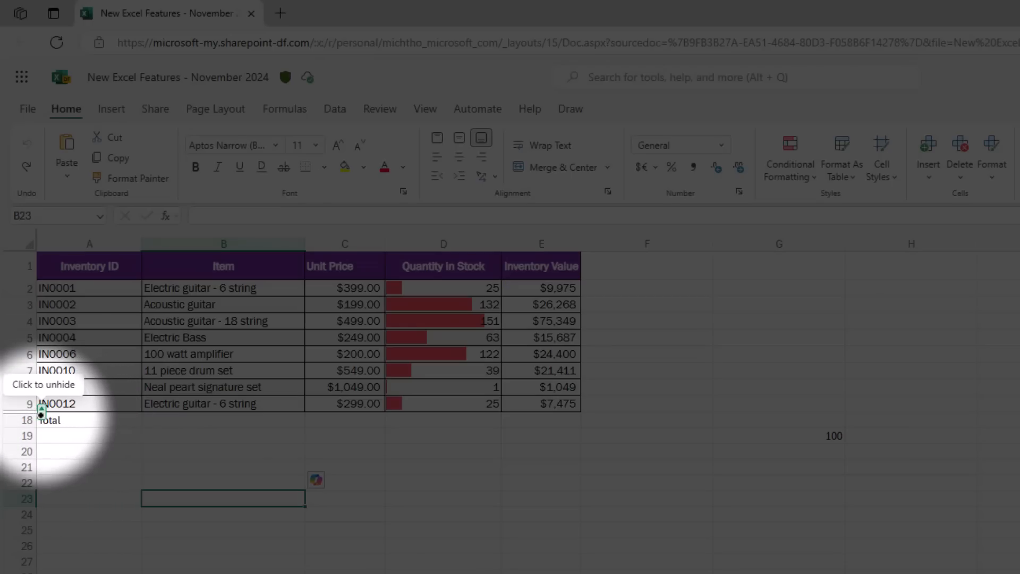
click(41, 411)
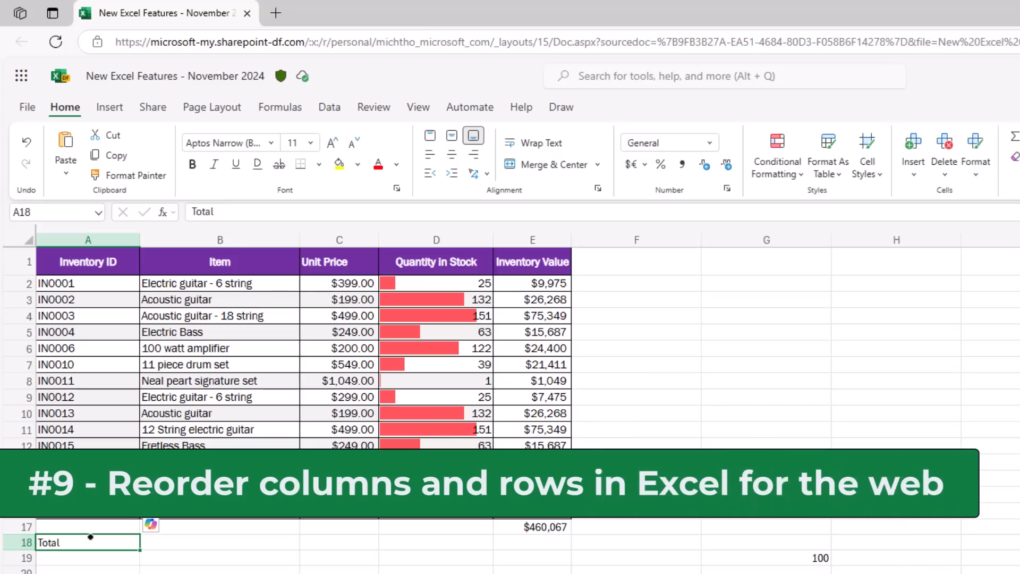
- Move the Item column to after Quantity in Stock, and move the IN0003 row down to around row 14
mouse_move(215, 241)
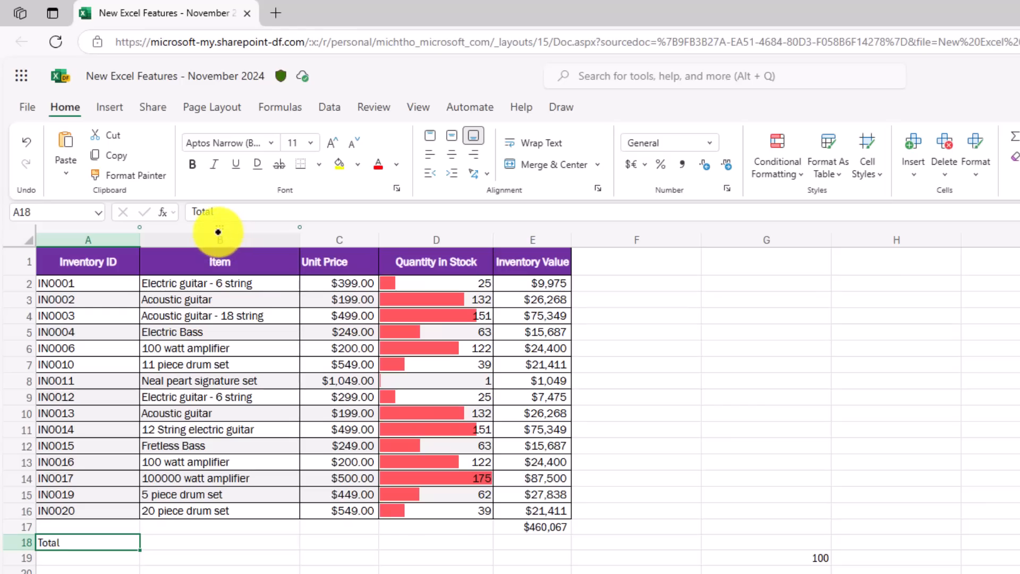
drag(217, 230, 488, 230)
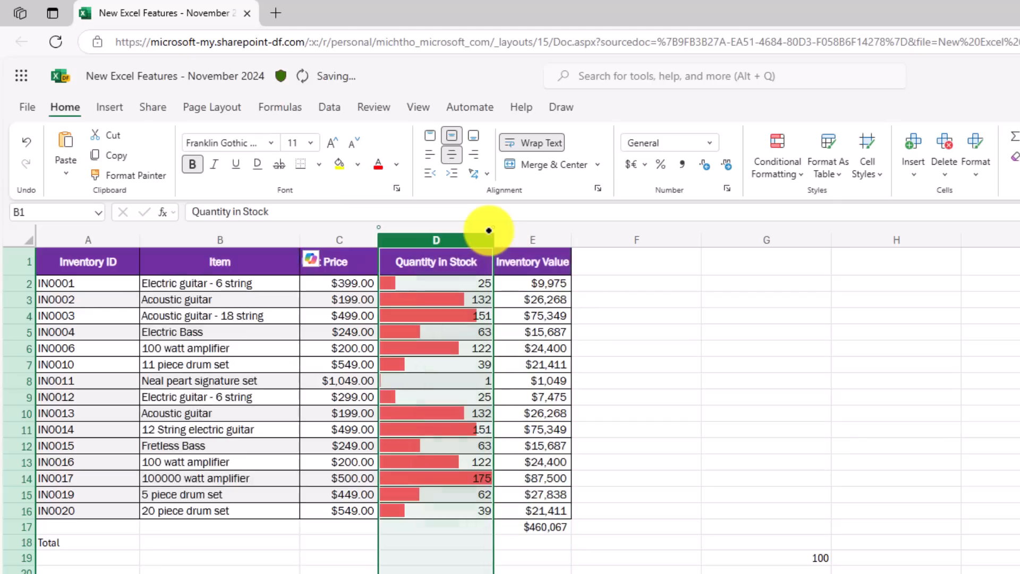
click(23, 316)
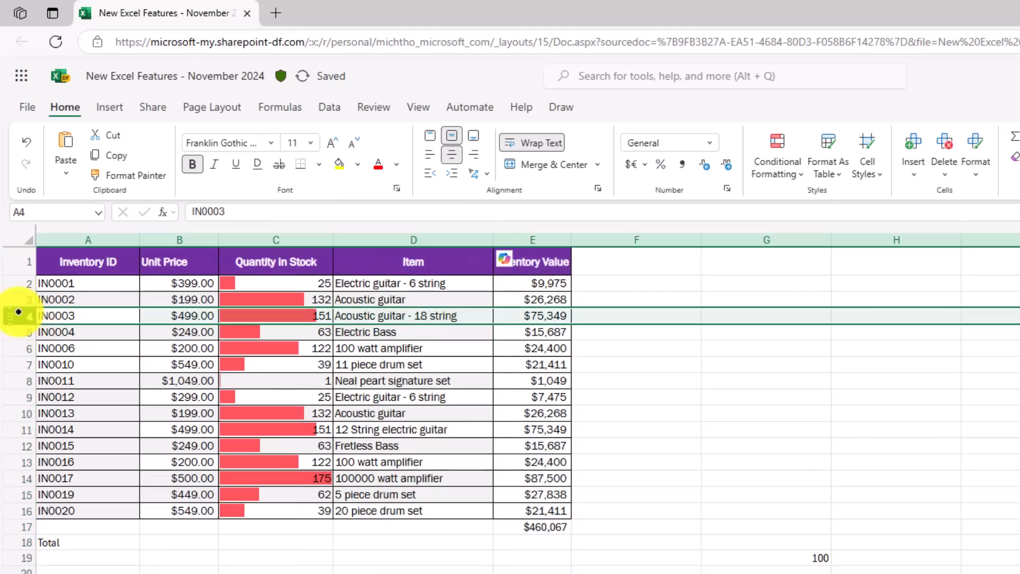
drag(9, 314, 12, 482)
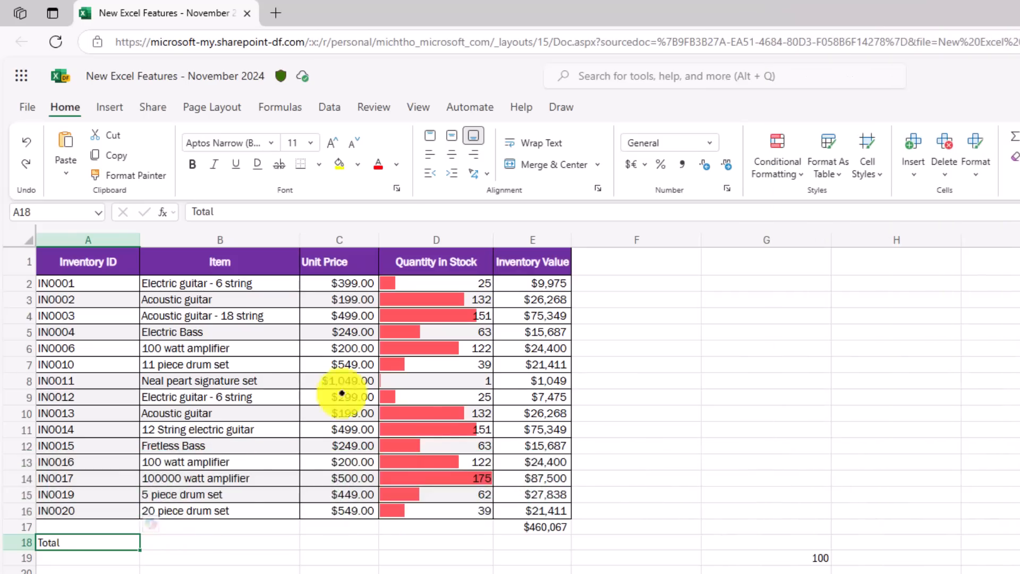
- Select cells C8, E9, B12 and B7 in turn to examine how the cell selector moves across the grid
click(354, 380)
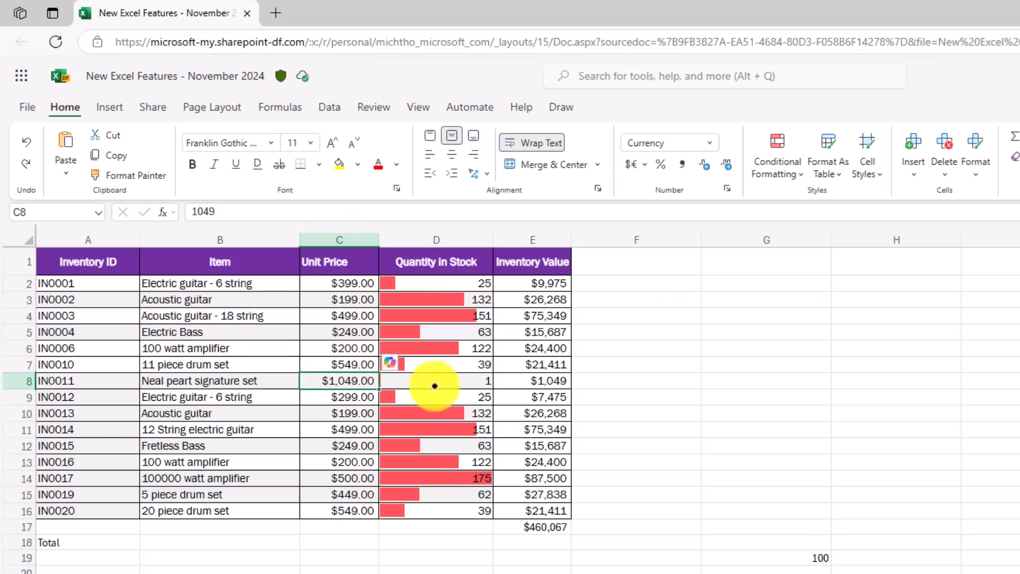
click(548, 396)
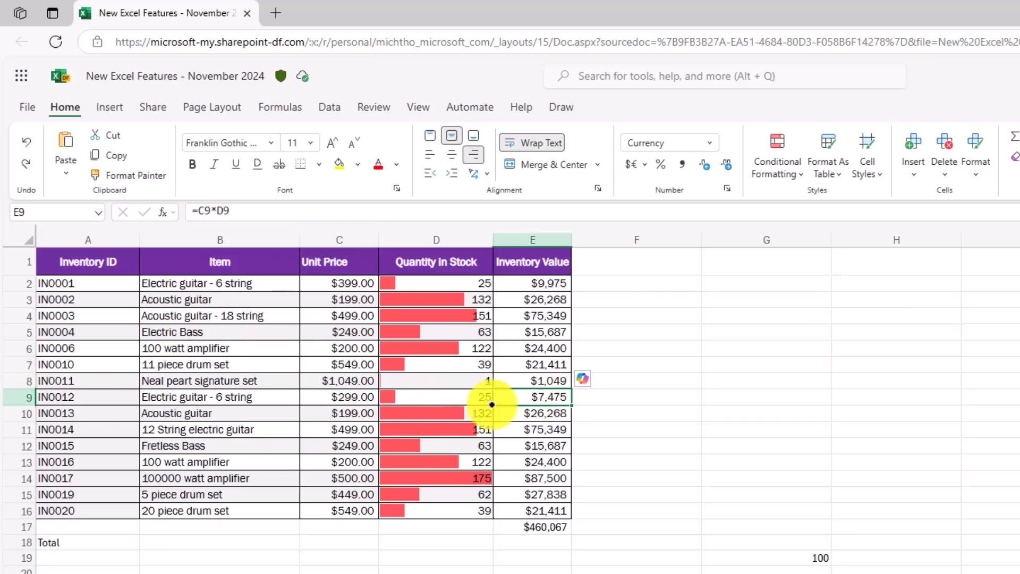
click(215, 452)
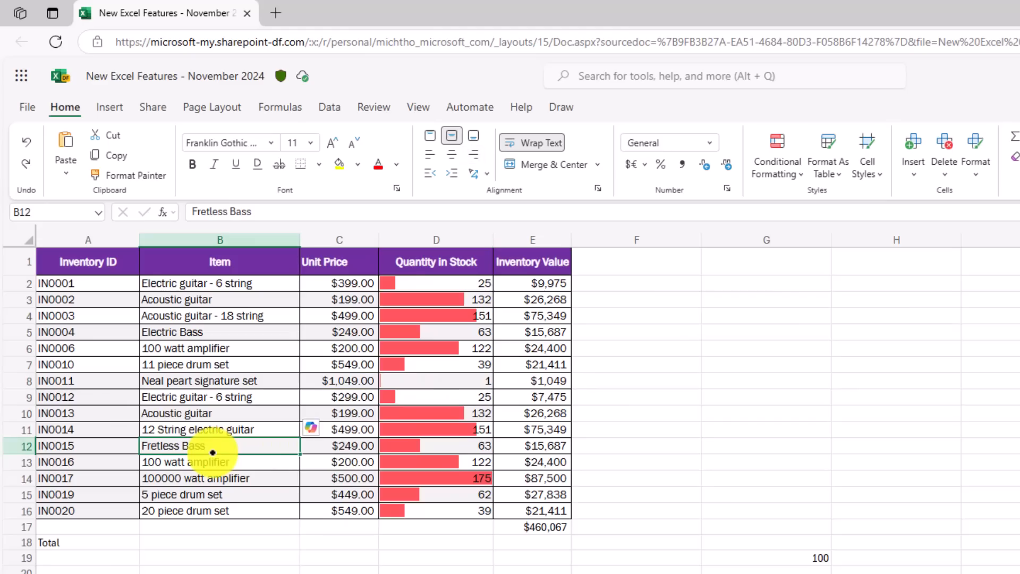
click(209, 368)
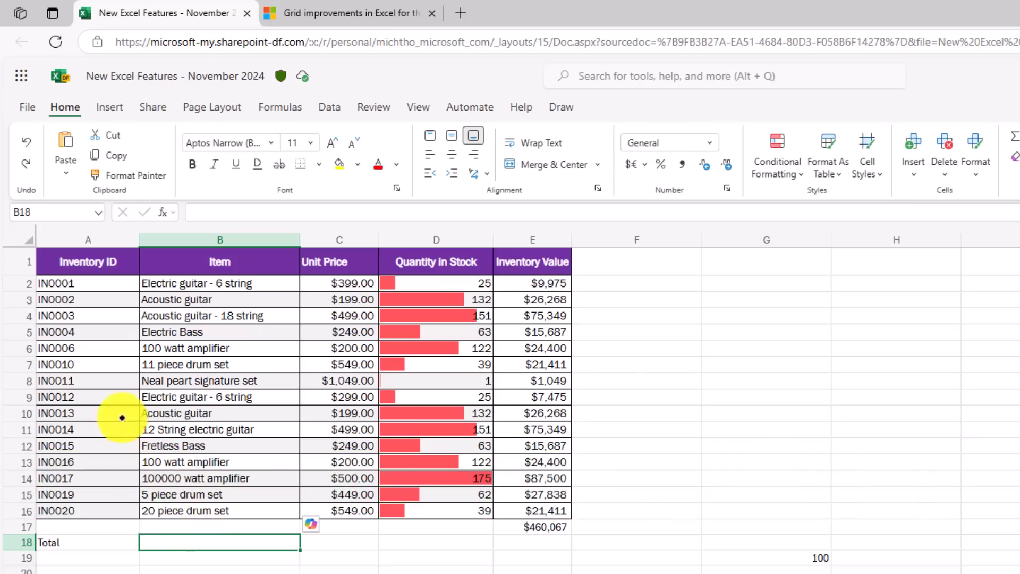
- Freeze columns A and B by placing the freeze line between Item and Unit Price, and remove the freeze again
mouse_move(37, 242)
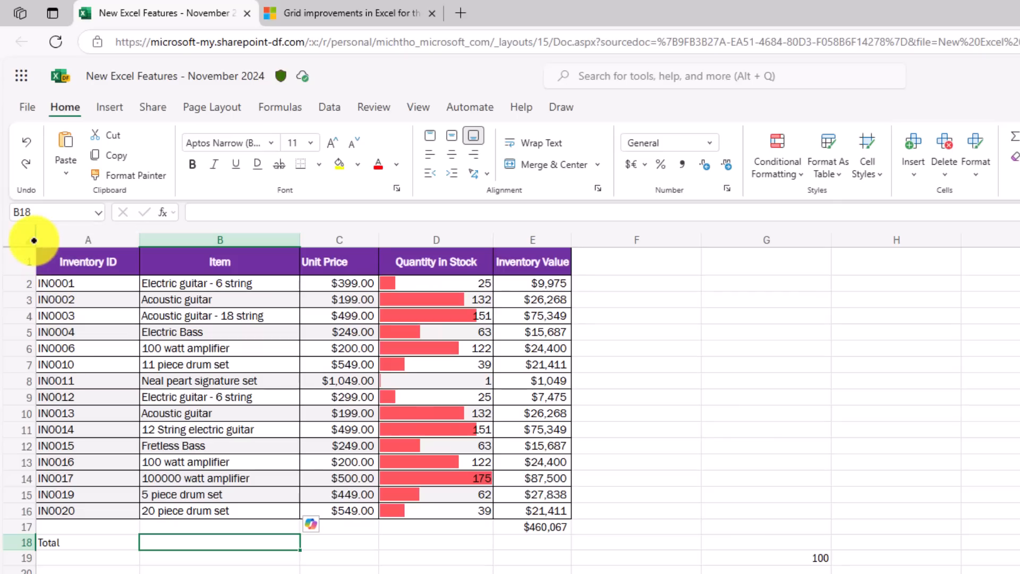
drag(33, 240, 298, 257)
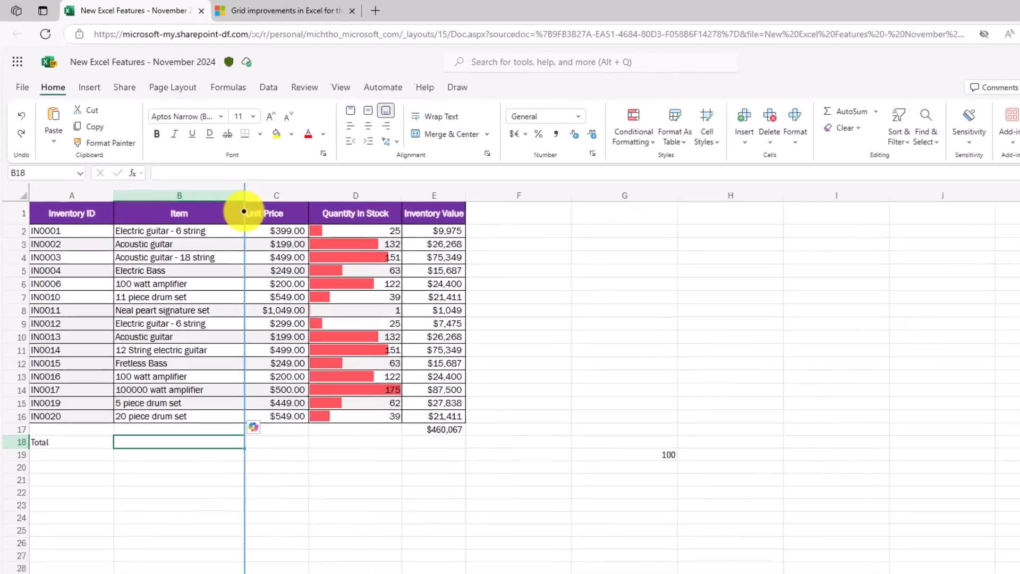
drag(247, 215, 248, 215)
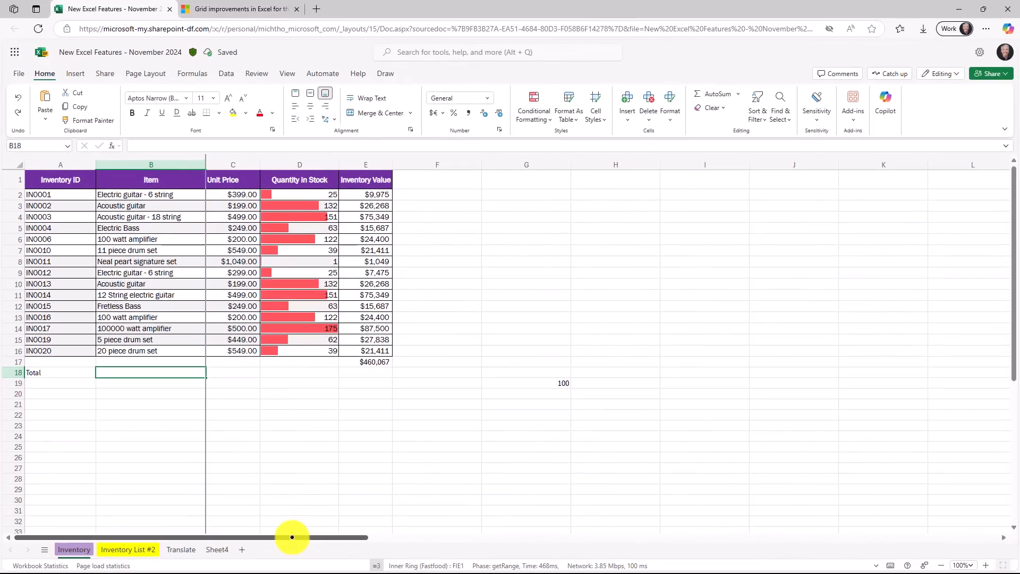
drag(292, 537, 244, 563)
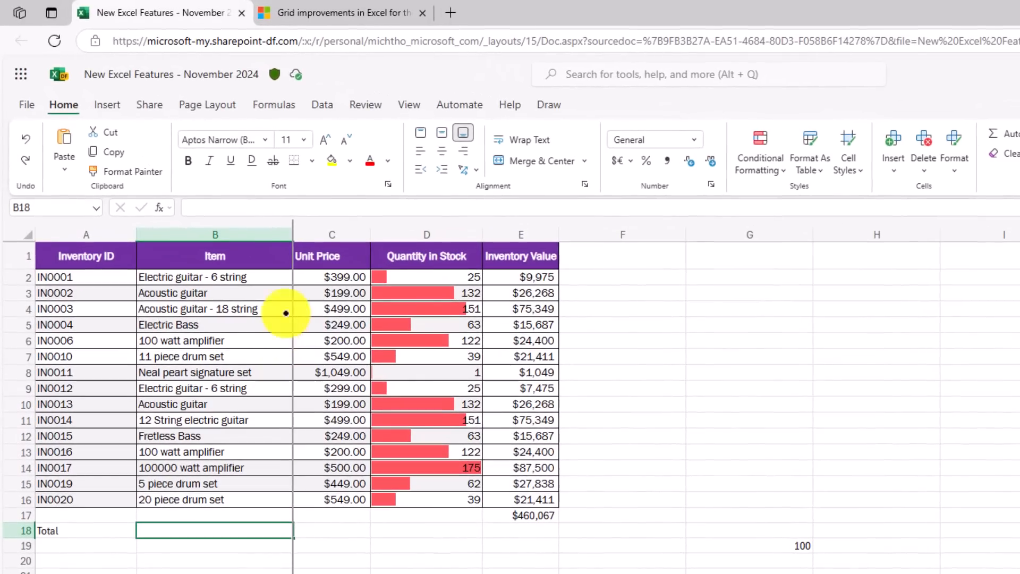
drag(293, 294, 32, 290)
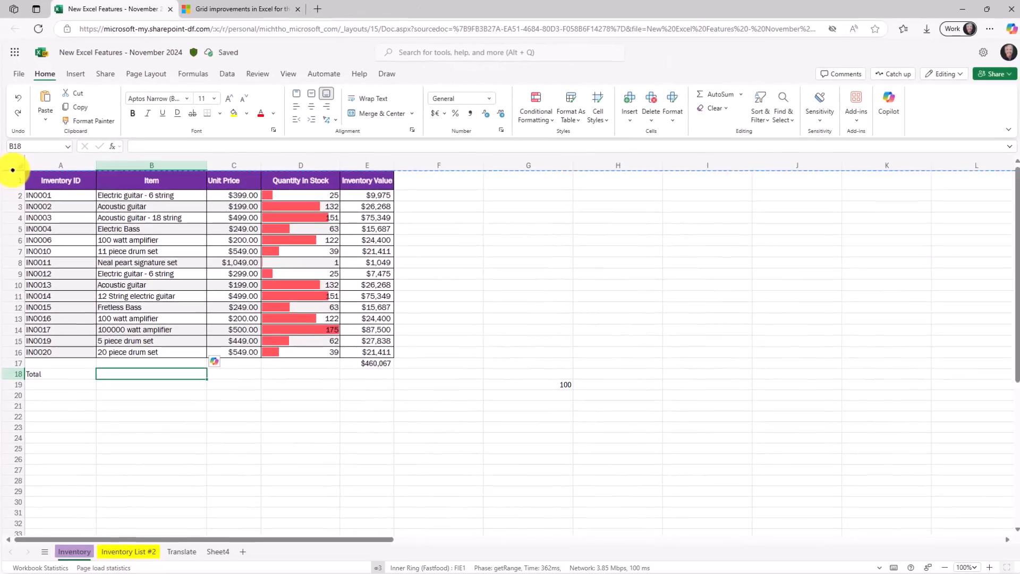
- Freeze the first eight rows by placing the freeze line between rows 8 and 9, and remove the freeze again
drag(19, 240, 3, 366)
drag(3, 257, 4, 266)
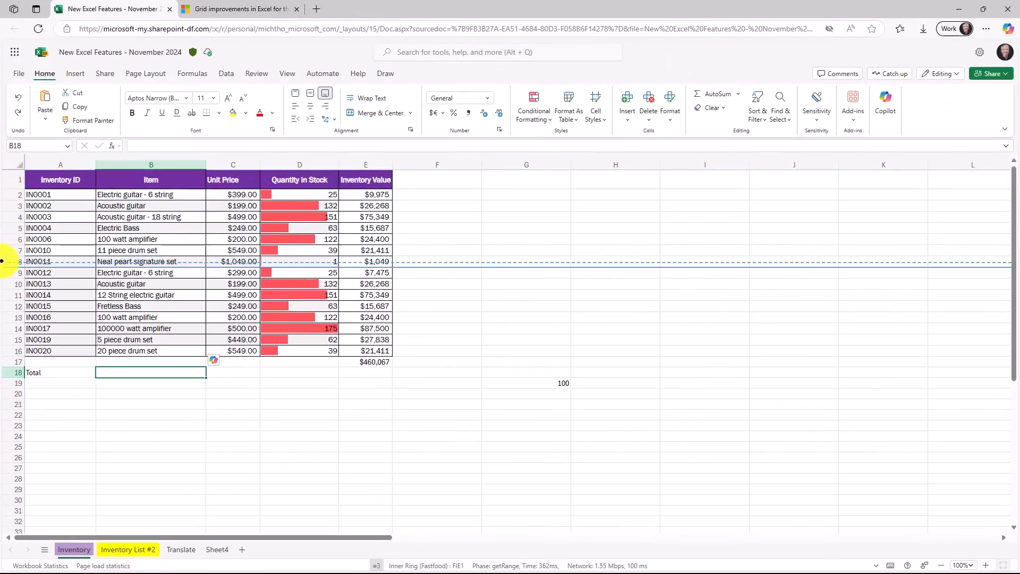
drag(1008, 269, 1005, 232)
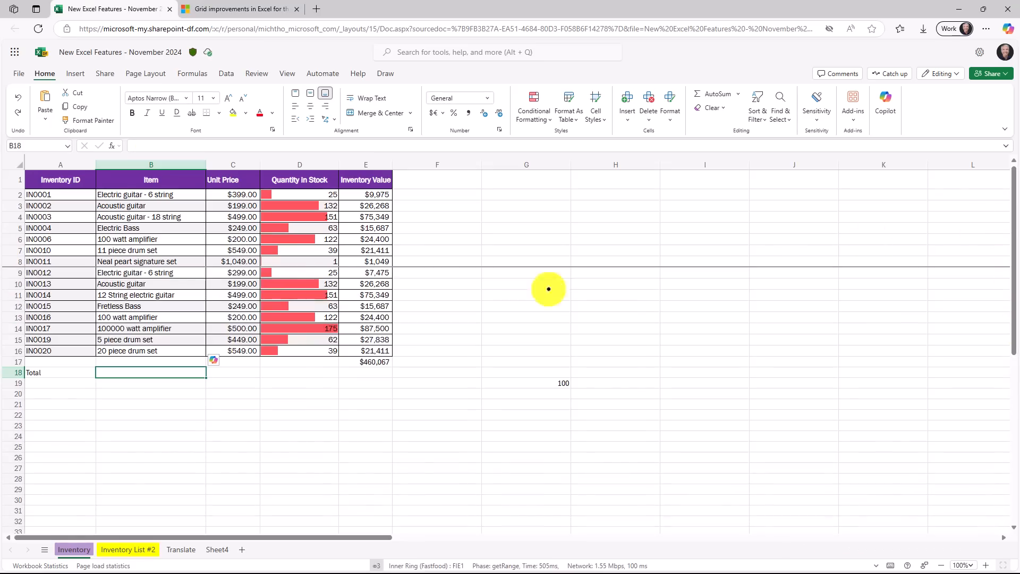
drag(14, 266, 27, 169)
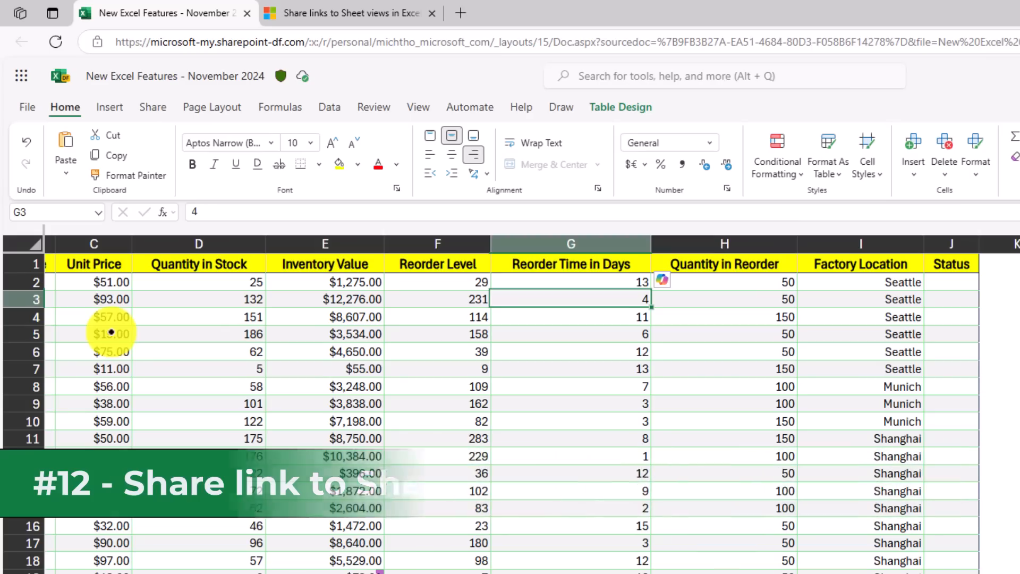
- Check the sheet views available on the Inventory List #2 sheet and copy a link to the active custom sheet view from cell G3
click(418, 106)
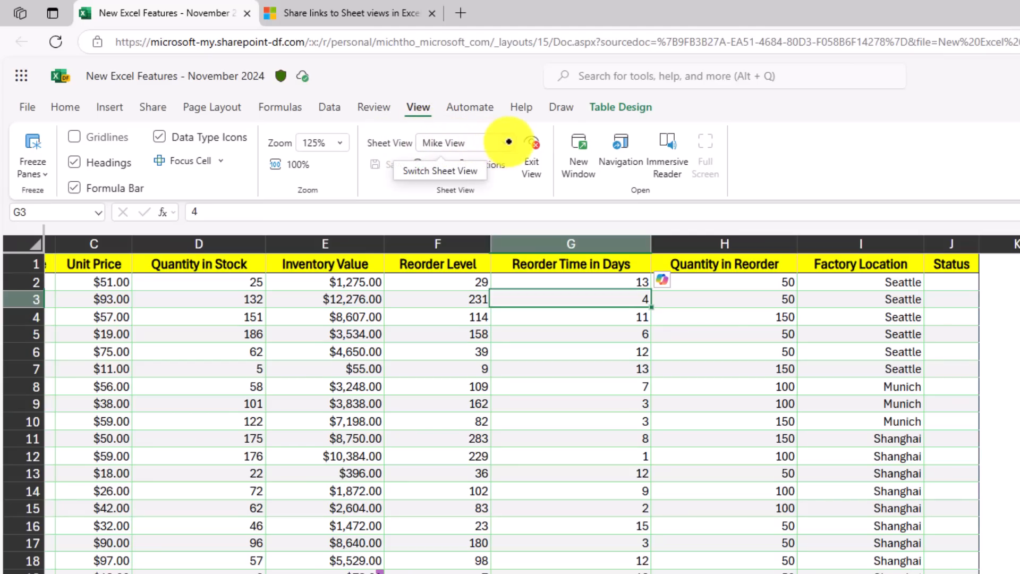
click(508, 141)
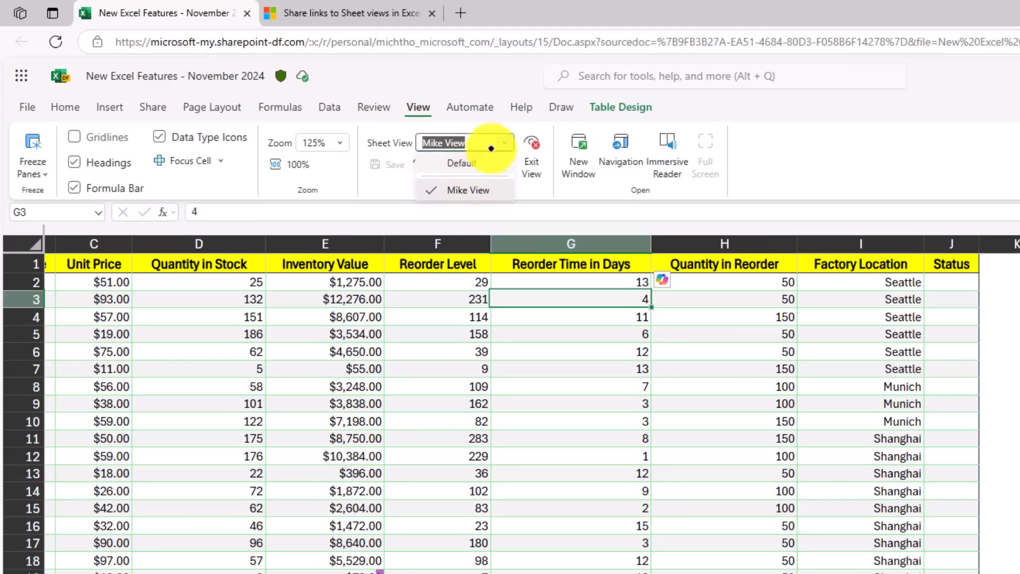
click(507, 140)
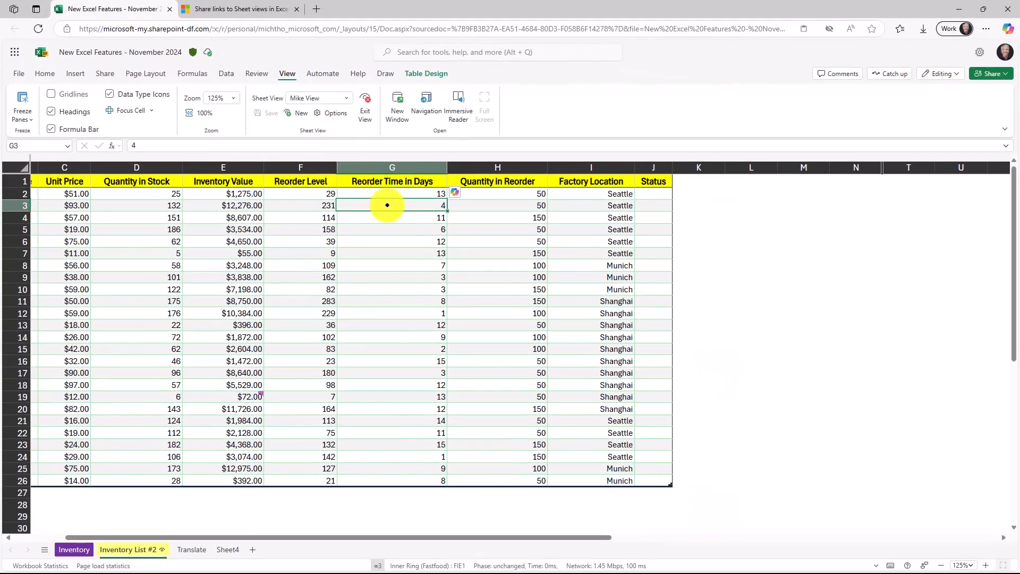
right_click(388, 205)
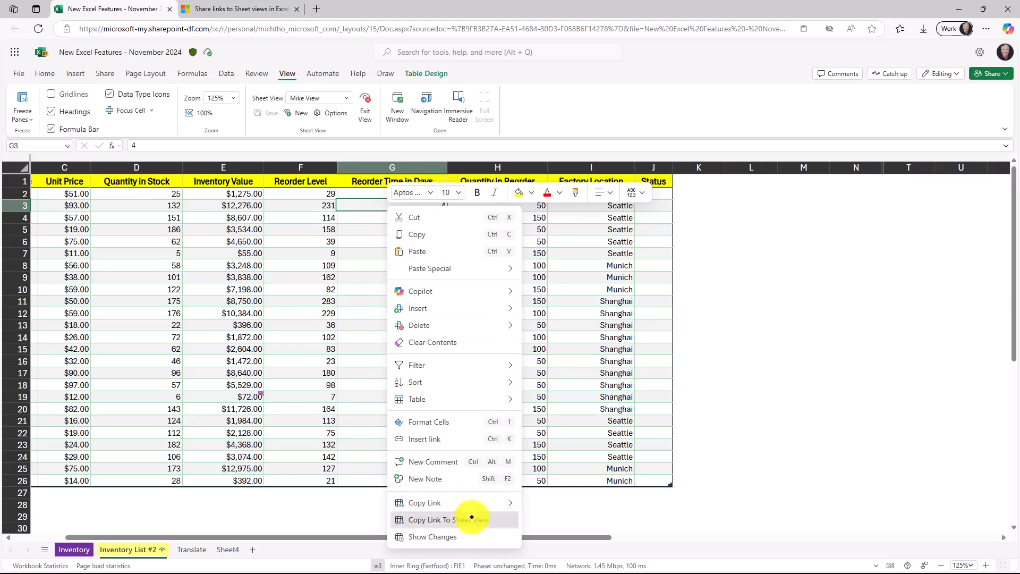
click(471, 517)
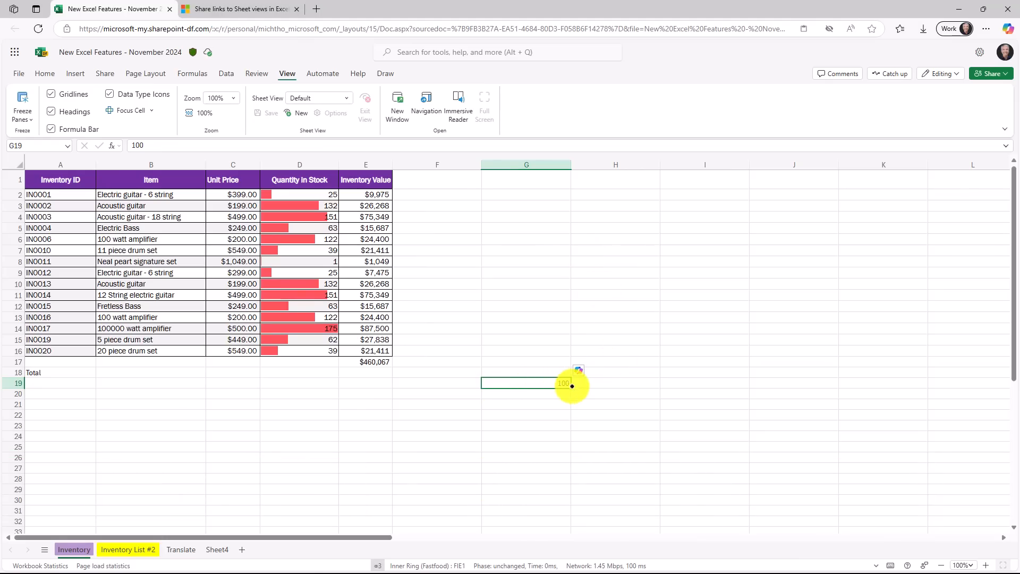
- Auto-fill the 100 in cell G19 down to G25 and switch the fill to Fill Series
drag(409, 321, 411, 399)
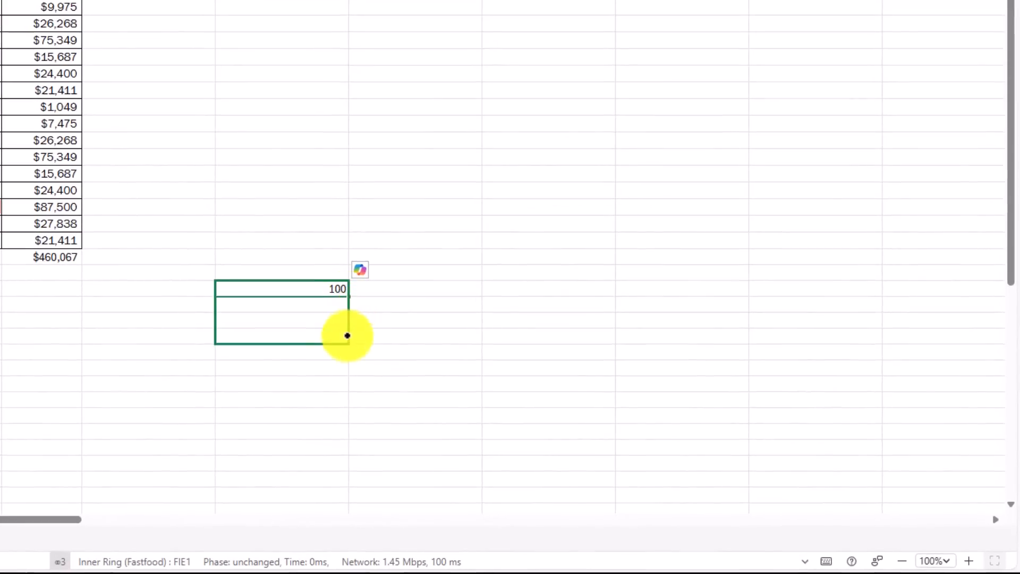
drag(351, 383, 351, 383)
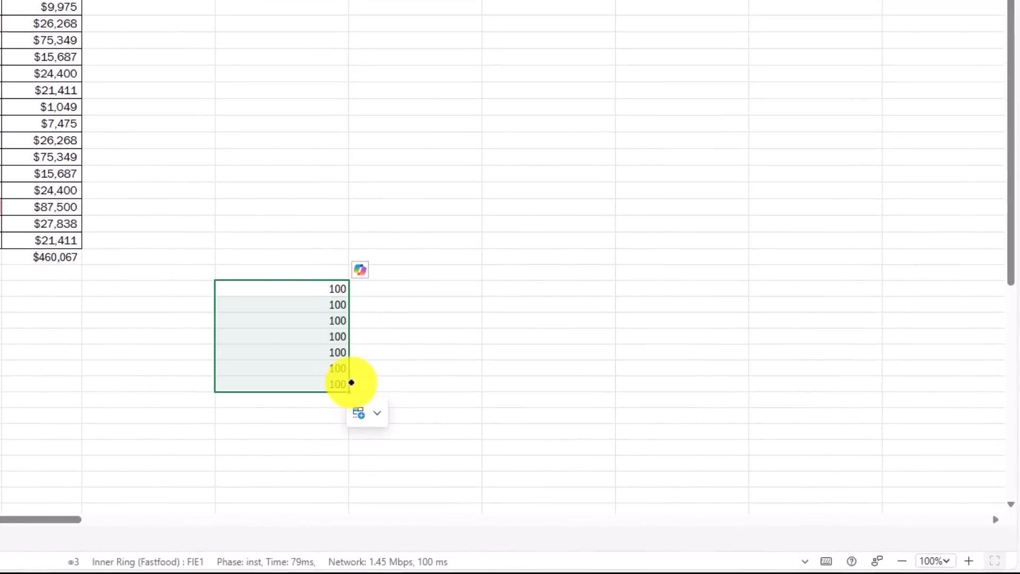
click(378, 414)
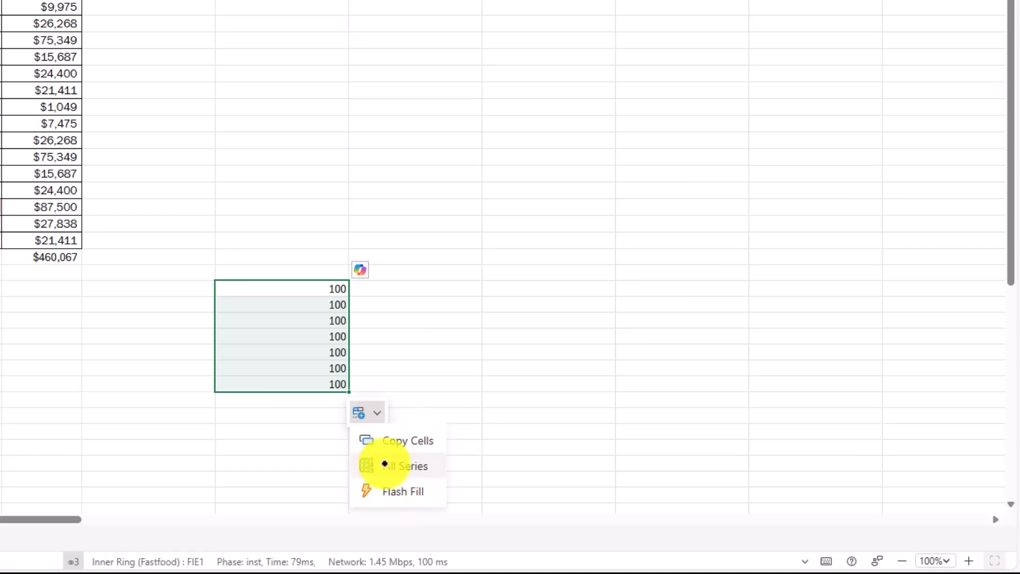
click(427, 464)
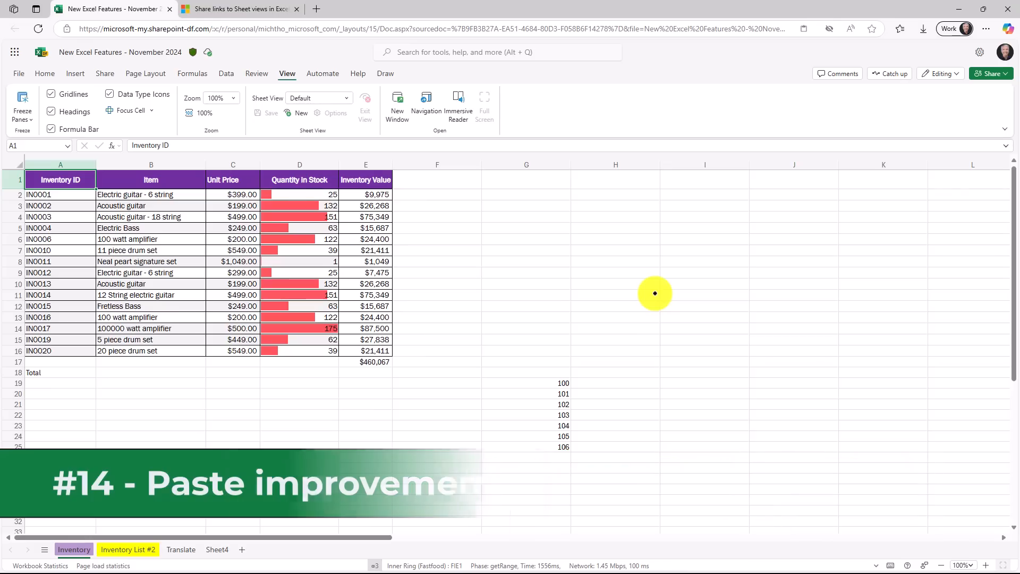
- Copy the inventory range A1:D16 and paste it at G1 as values only, then check cells in the pasted range
drag(31, 182, 307, 350)
key(ctrl+c)
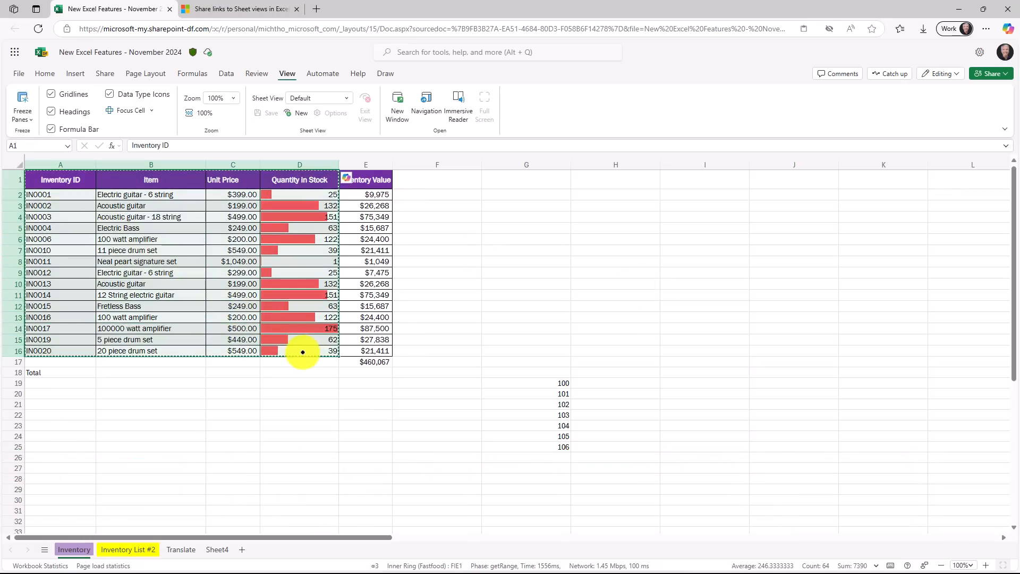
click(526, 180)
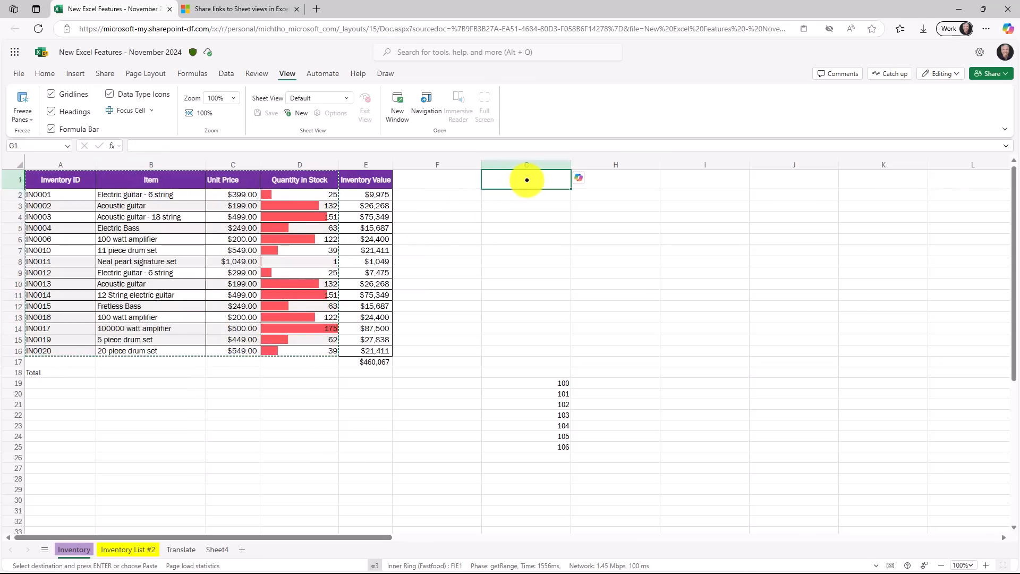
key(ctrl+v)
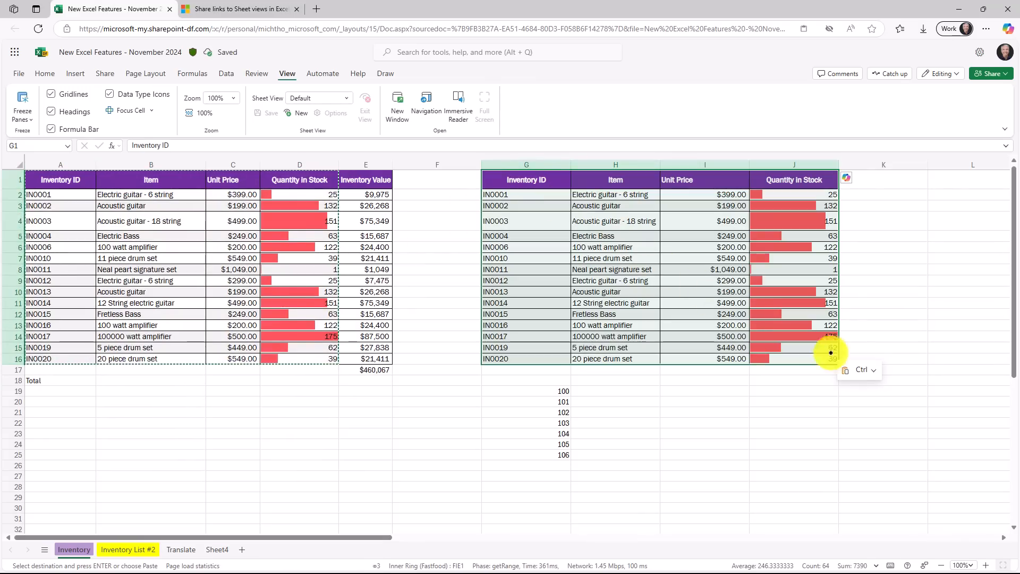
click(876, 370)
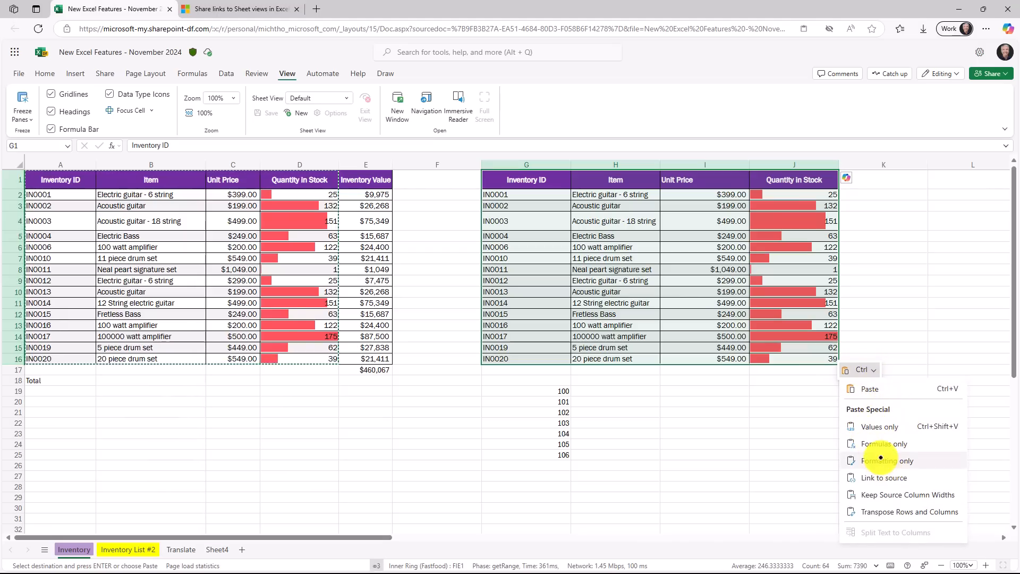
click(884, 425)
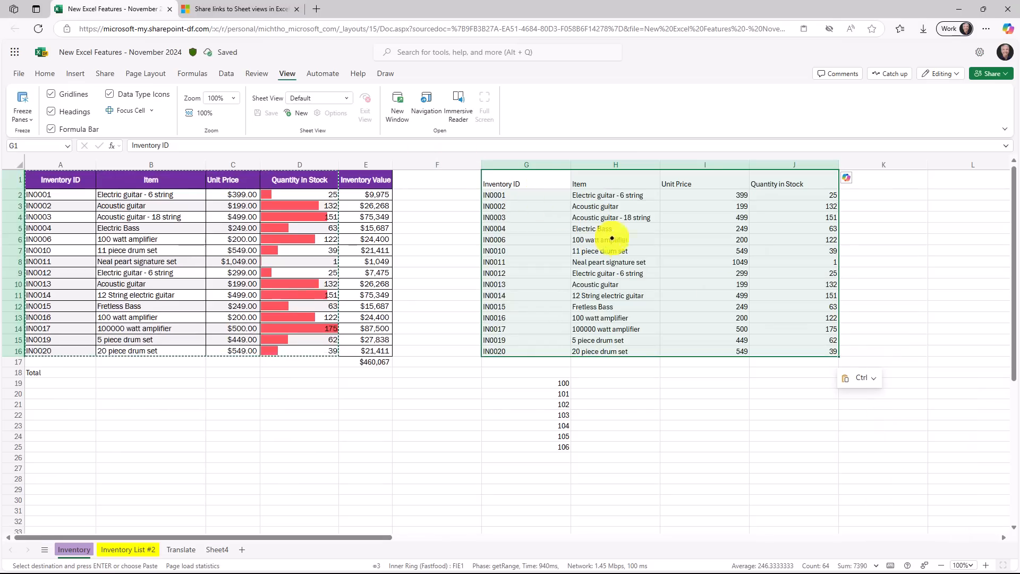
click(693, 182)
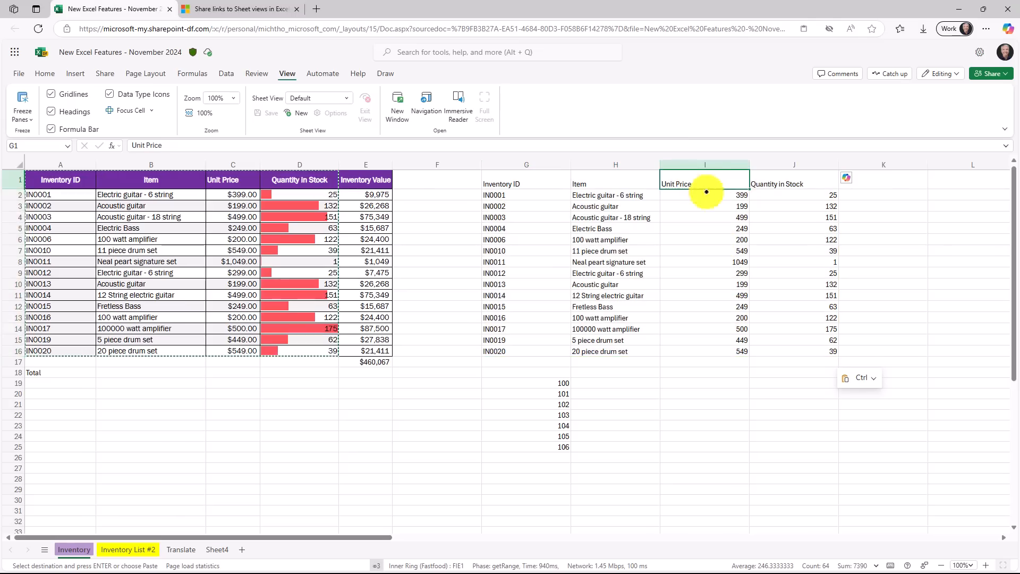
click(712, 229)
click(780, 270)
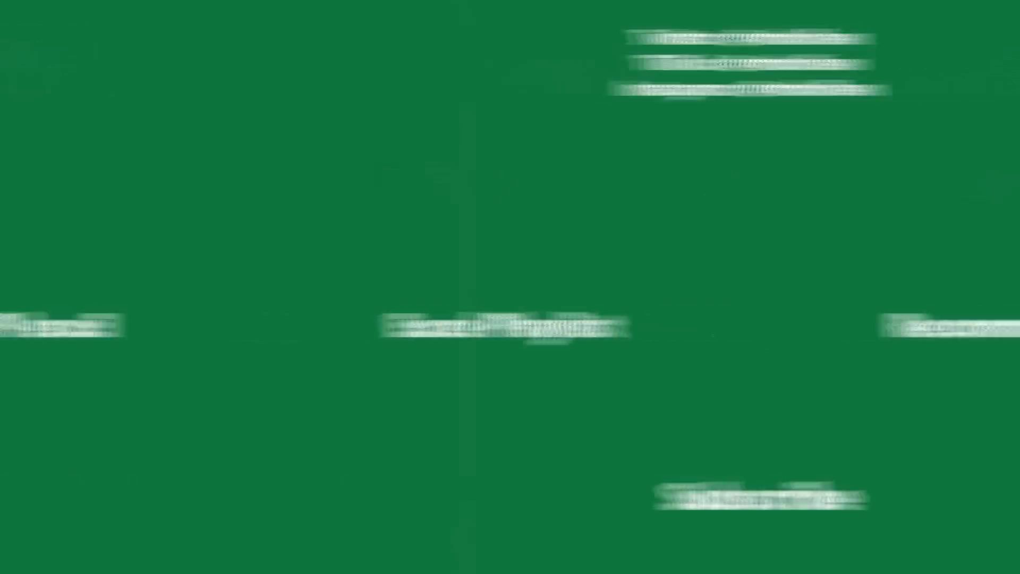